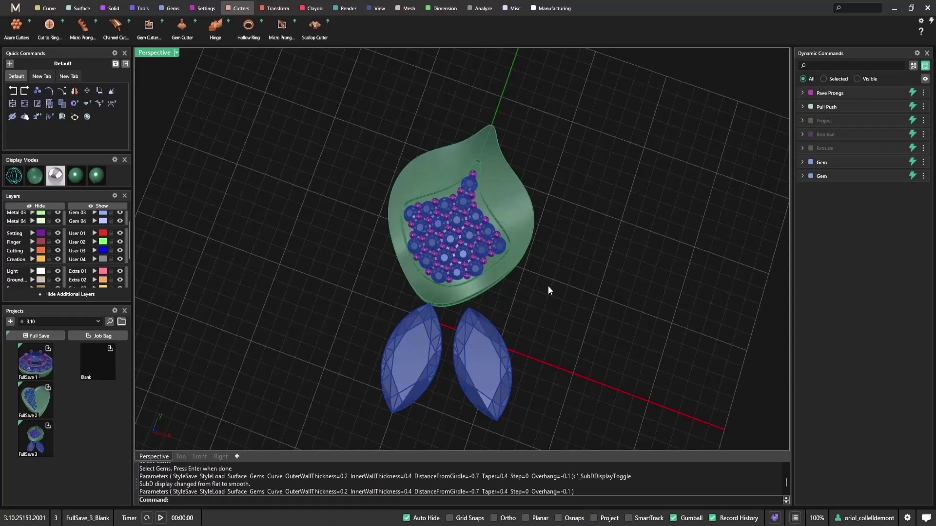
# Step: Create Azure Cutters using the leaf's underside surface and the group of pavé gems
pyautogui.moveTo(547, 286); pyautogui.dragTo(502, 260, button='right')
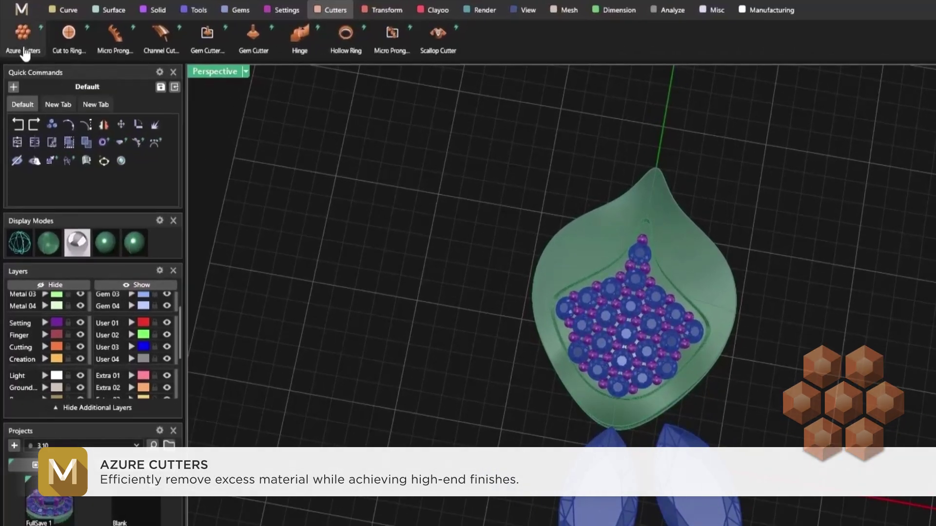
pyautogui.click(27, 50)
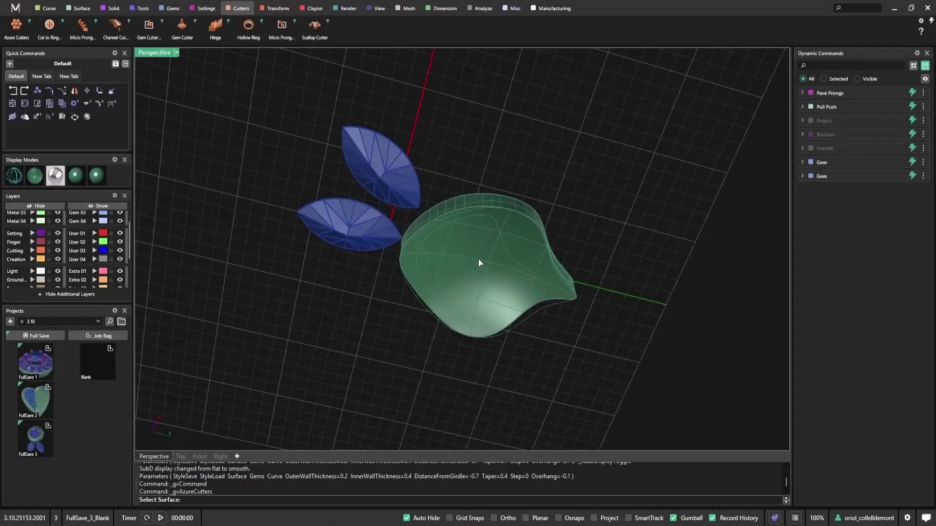
pyautogui.click(478, 261)
pyautogui.moveTo(528, 246); pyautogui.dragTo(460, 355, button='right')
pyautogui.press('Return')
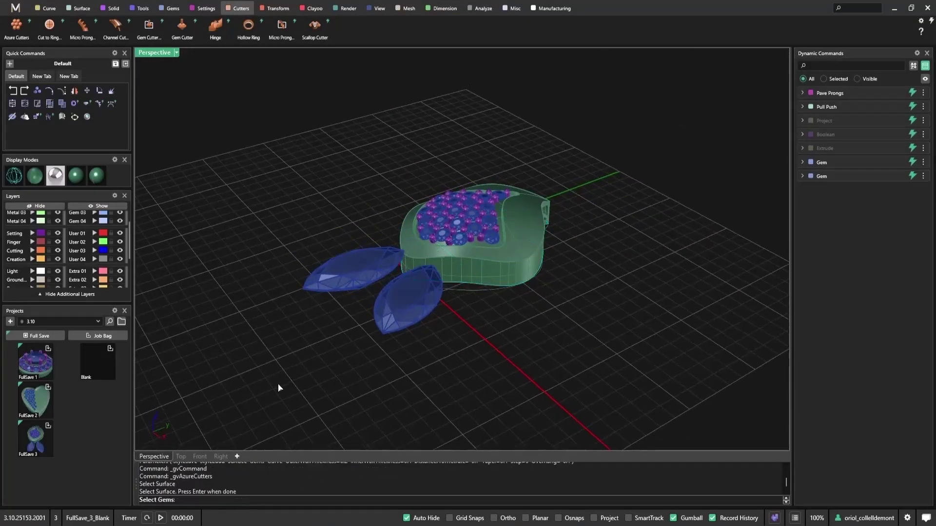
pyautogui.click(470, 234)
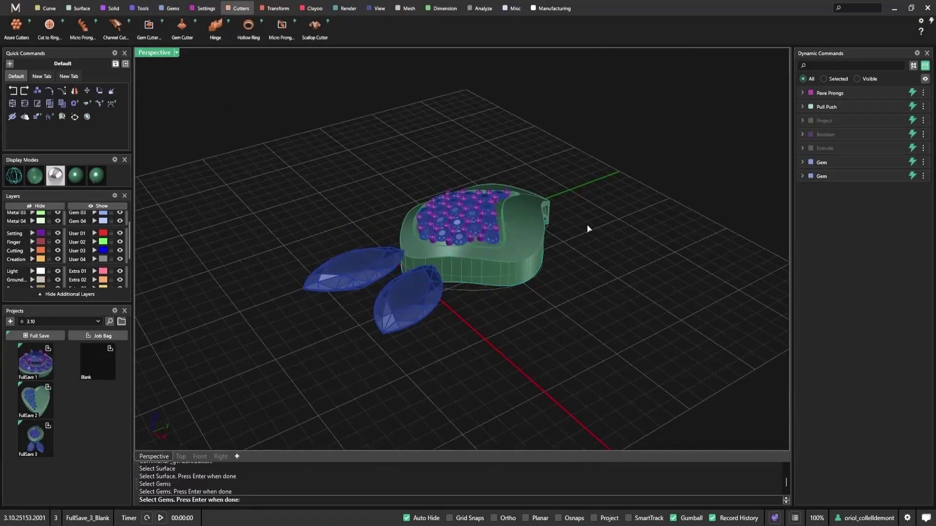
pyautogui.press('Return')
# Step: Set the azure cutters' outer wall thickness to 0.4
pyautogui.moveTo(589, 315); pyautogui.dragTo(396, 285, button='right')
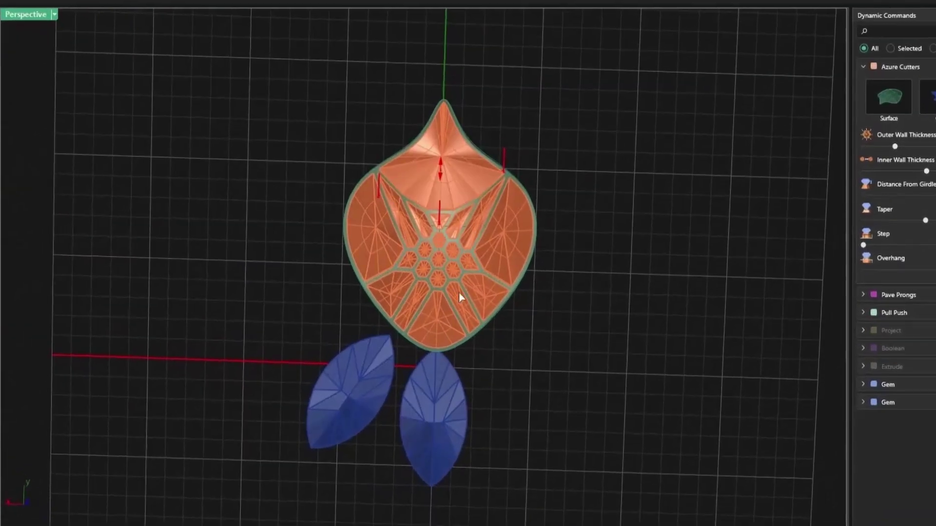
pyautogui.moveTo(458, 293); pyautogui.dragTo(522, 201, button='right')
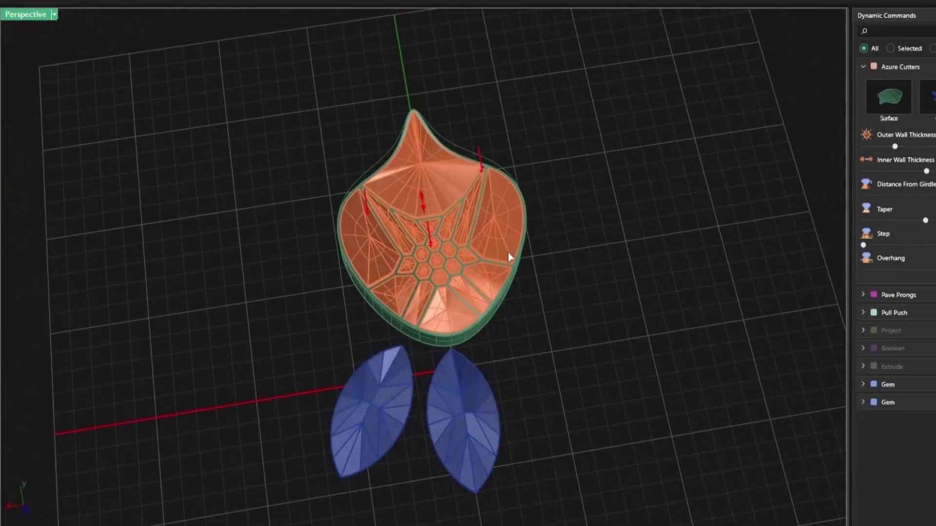
pyautogui.moveTo(519, 250); pyautogui.dragTo(484, 282, button='right')
pyautogui.moveTo(598, 288); pyautogui.dragTo(575, 251, button='right')
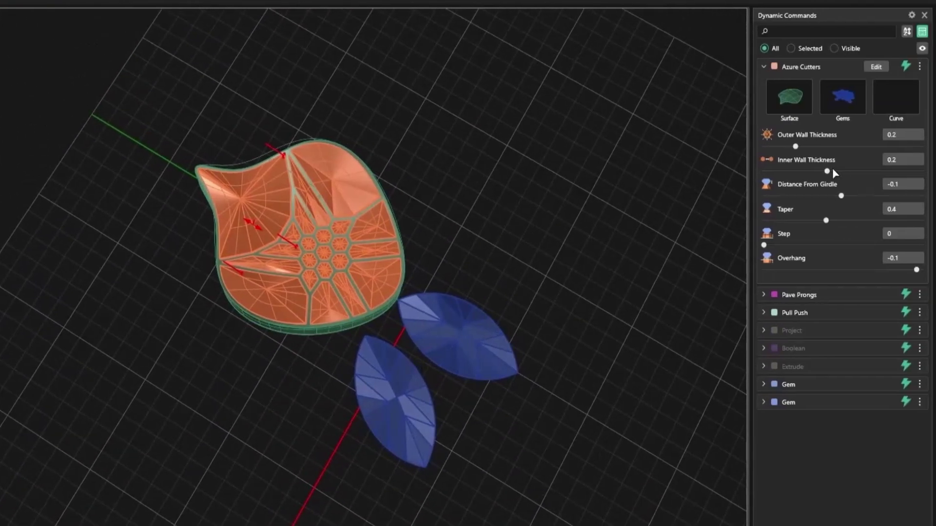
pyautogui.scroll(4, 410, 190)
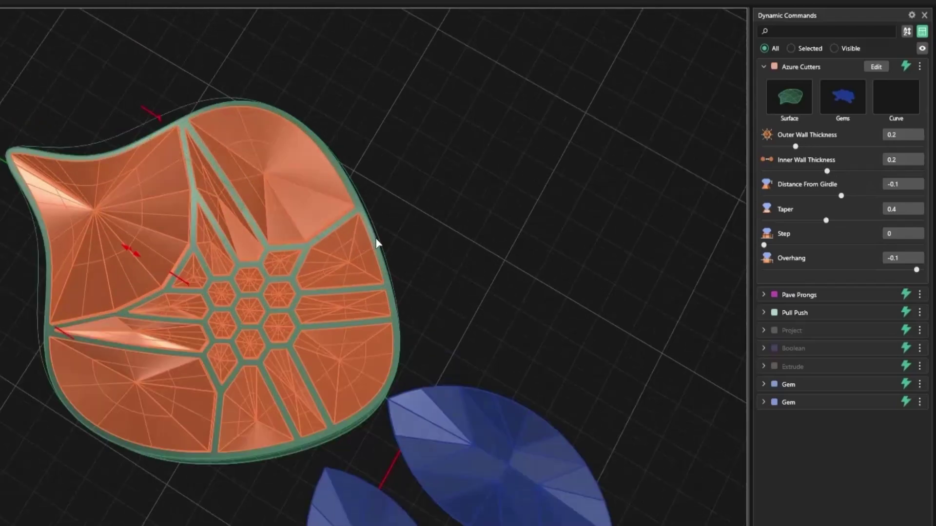
pyautogui.write('.')
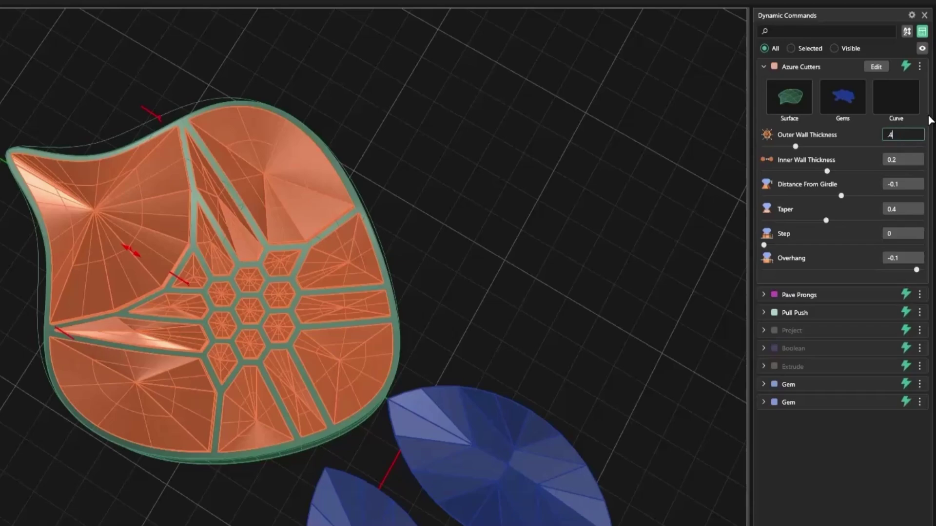
pyautogui.write('4')
pyautogui.press('Return')
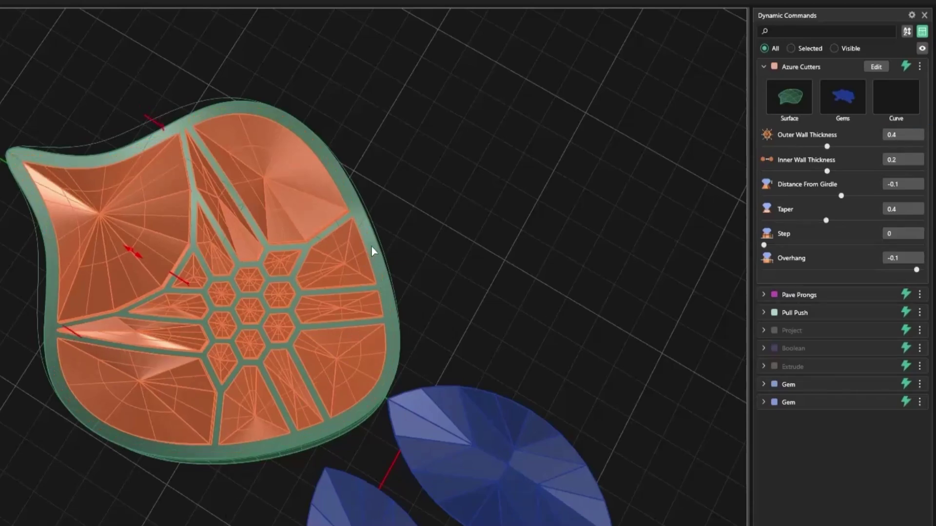
# Step: Try an inner wall thickness of 0.3 on the azure cutters and return it to 0.2
pyautogui.scroll(5, 323, 241)
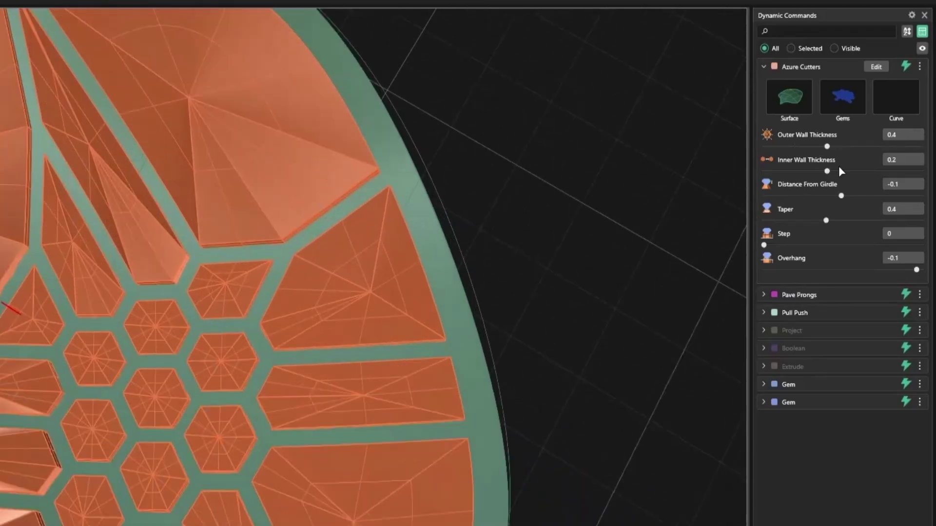
pyautogui.write('.3')
pyautogui.press('Return')
pyautogui.scroll(-5, 314, 204)
pyautogui.moveTo(293, 216); pyautogui.dragTo(317, 222, button='right')
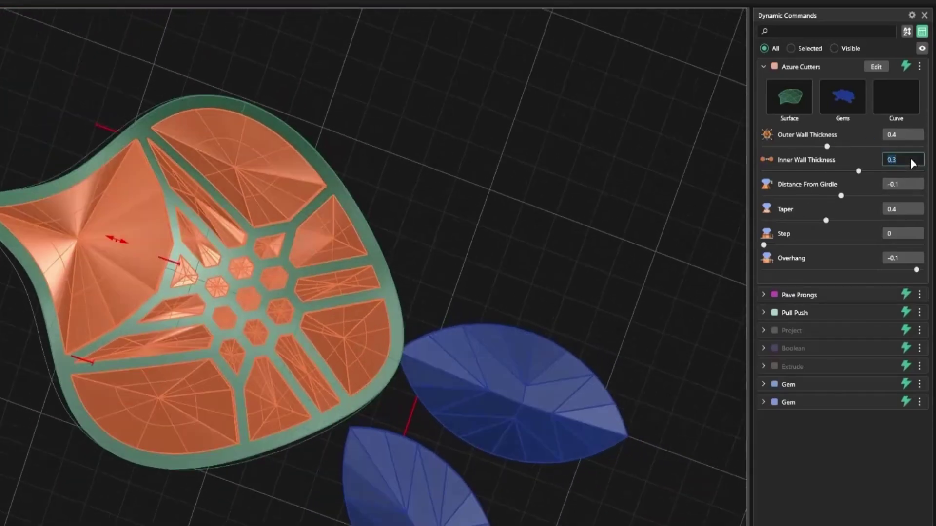
pyautogui.write('0.2')
pyautogui.press('Return')
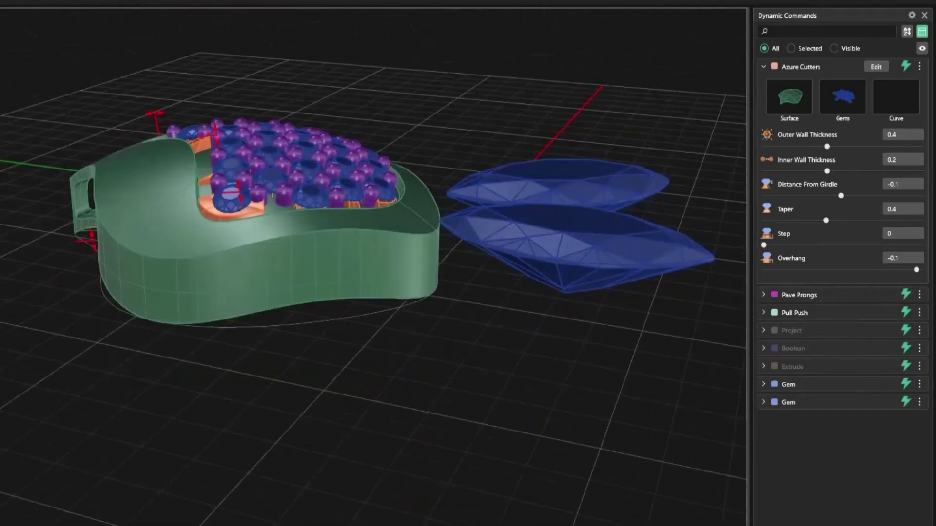
# Step: Show the model in wireframe and lower the azure cutters' distance from girdle to -0.8
pyautogui.hotkey('ctrl', 'alt', 'w')
pyautogui.moveTo(225, 263)
pyautogui.mouseDown(button='right')
pyautogui.moveTo(273, 230)
pyautogui.moveTo(265, 213)
pyautogui.mouseUp(button='right')
pyautogui.moveTo(185, 151)
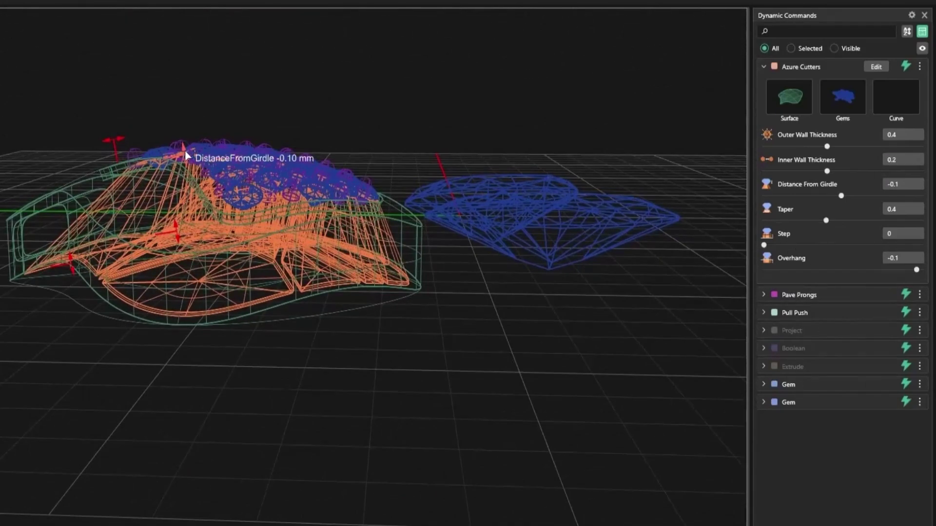
pyautogui.moveTo(186, 159); pyautogui.dragTo(189, 183)
pyautogui.moveTo(124, 166)
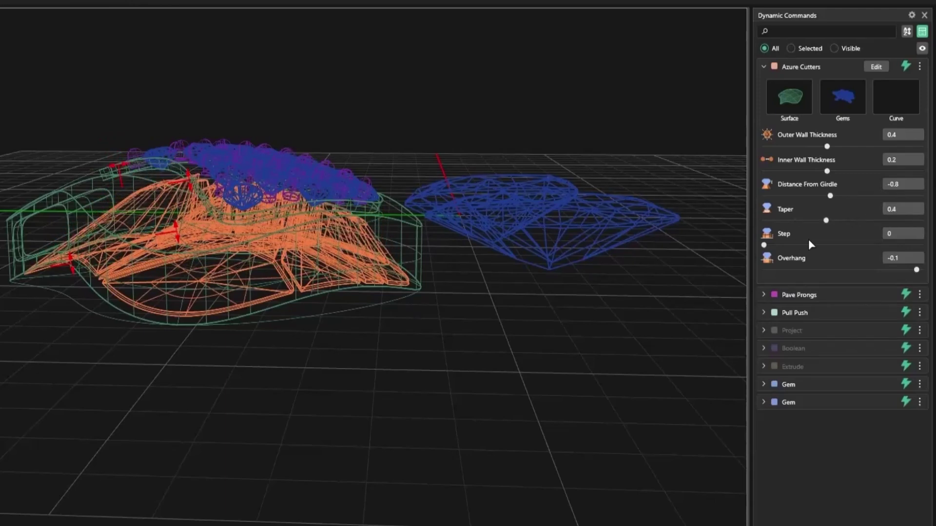
# Step: Add a step of 0.2 at the lower edge of the azure cutters
pyautogui.scroll(6, 82, 275)
pyautogui.moveTo(75, 274); pyautogui.dragTo(29, 269, button='right')
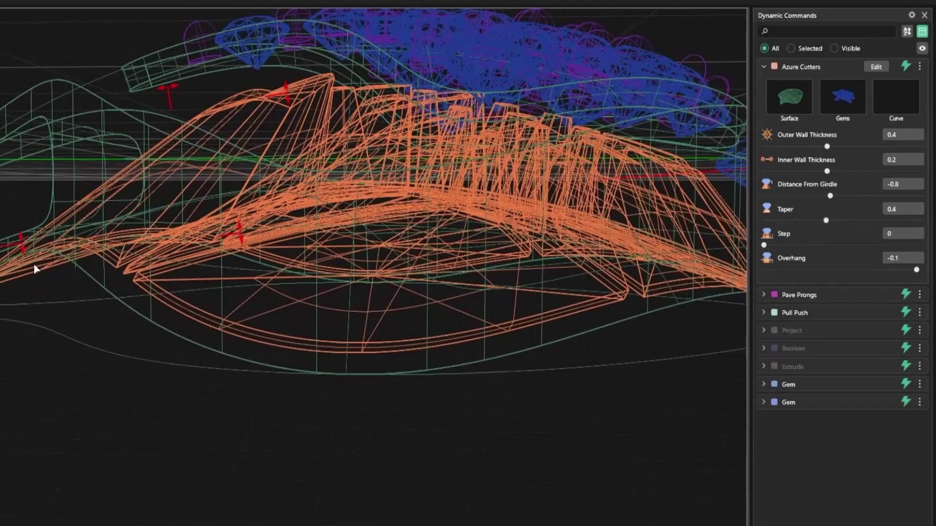
pyautogui.scroll(2, 162, 301)
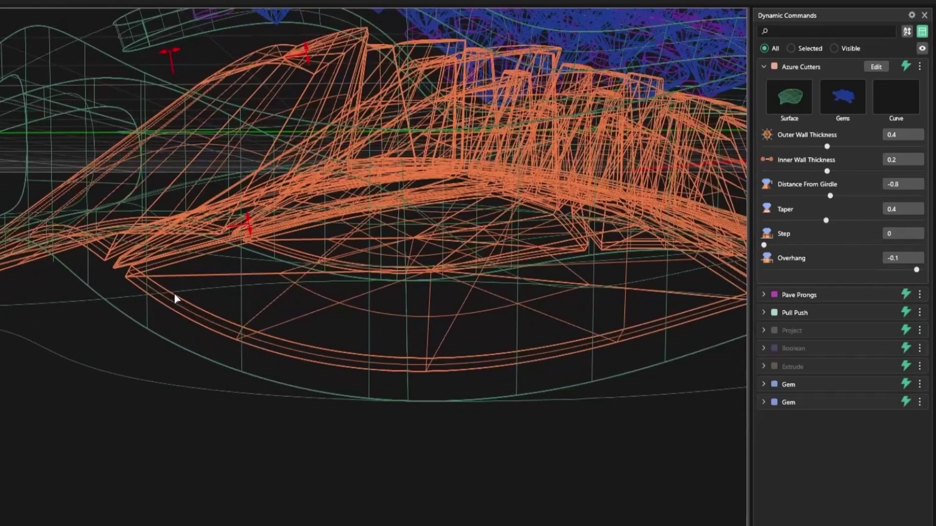
pyautogui.moveTo(247, 235)
pyautogui.moveTo(247, 224); pyautogui.dragTo(244, 212)
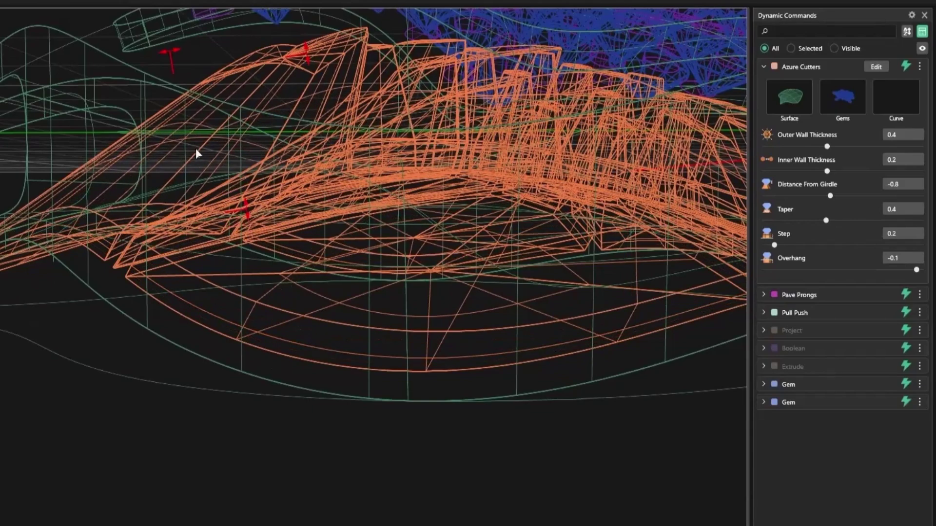
pyautogui.scroll(-2, 270, 279)
pyautogui.scroll(-3, 712, 312)
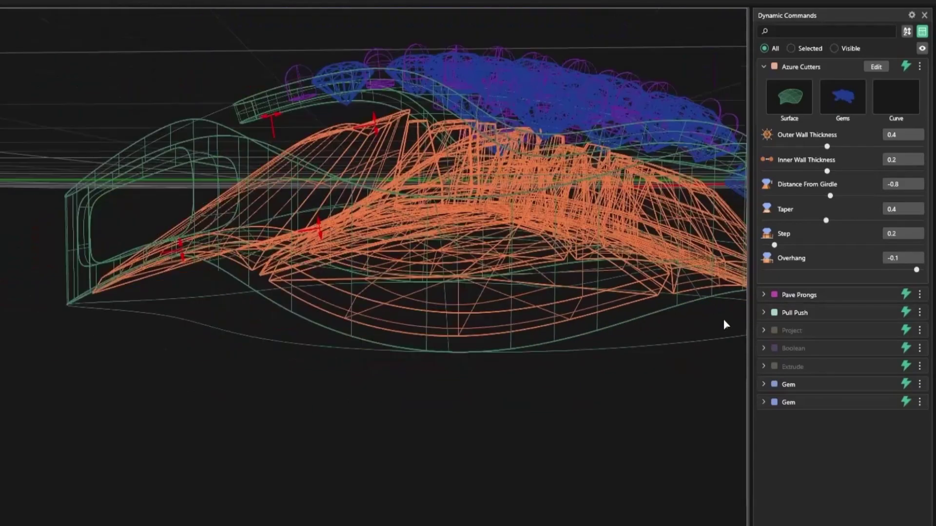
# Step: Set the azure cutters' overhang to -0.5 so they extend past the leaf's underside
pyautogui.moveTo(475, 297); pyautogui.dragTo(388, 311, button='right')
pyautogui.moveTo(916, 270); pyautogui.dragTo(897, 279)
pyautogui.moveTo(685, 294); pyautogui.dragTo(487, 331, button='right')
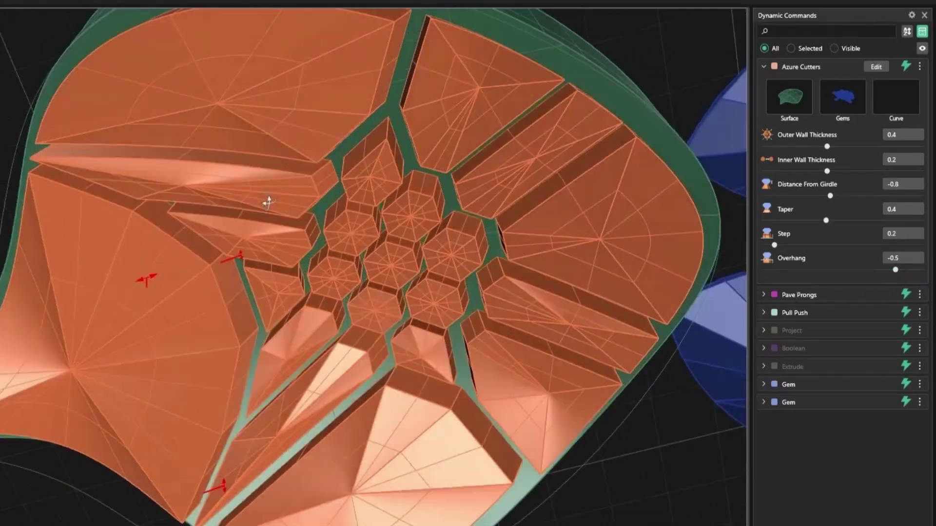
pyautogui.moveTo(267, 202)
pyautogui.mouseDown(button='right')
pyautogui.moveTo(277, 138)
pyautogui.moveTo(371, 199)
pyautogui.moveTo(573, 221)
pyautogui.mouseUp(button='right')
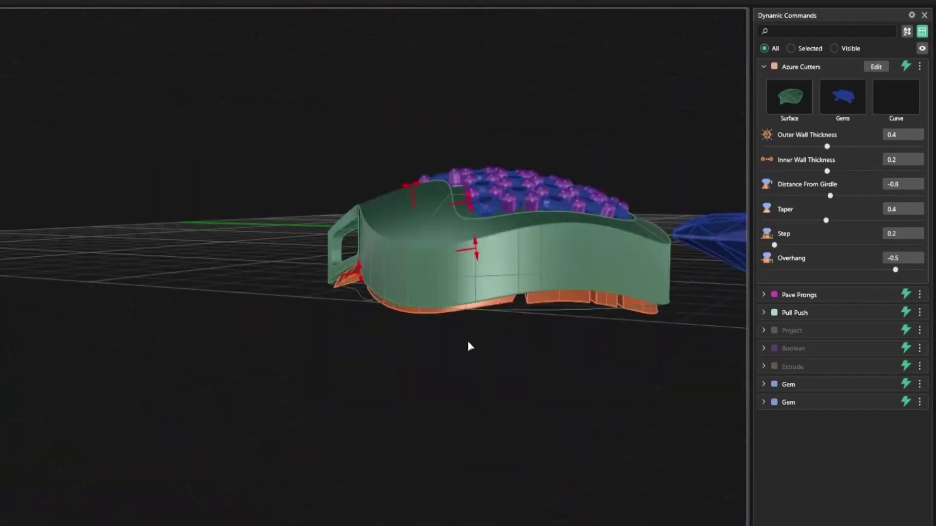
pyautogui.moveTo(467, 340); pyautogui.dragTo(451, 308, button='right')
pyautogui.moveTo(452, 364); pyautogui.dragTo(422, 230, button='right')
pyautogui.moveTo(498, 238); pyautogui.dragTo(480, 142, button='right')
pyautogui.scroll(8, 473, 72)
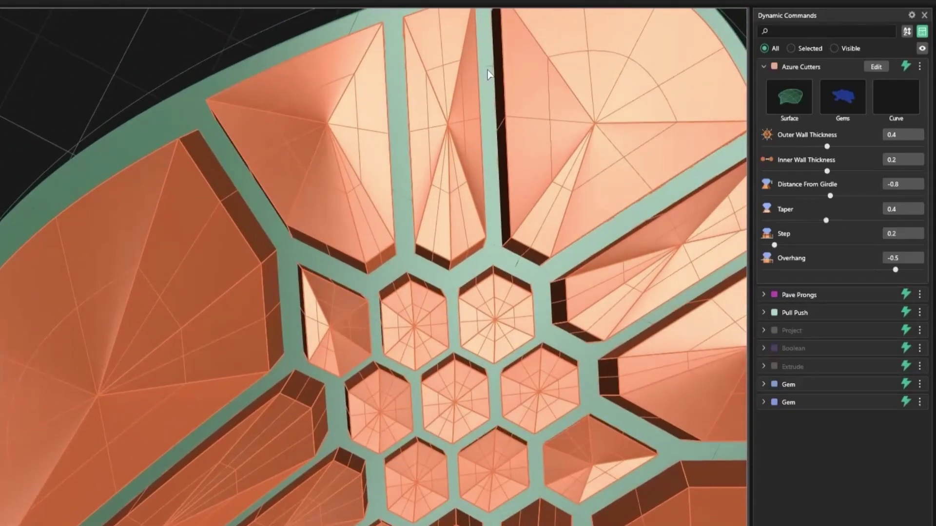
# Step: Confine the azure cutters to the pavé area with its boundary curve and accept them
pyautogui.scroll(-6, 495, 73)
pyautogui.moveTo(495, 73); pyautogui.dragTo(390, 239, button='right')
pyautogui.moveTo(525, 238); pyautogui.dragTo(529, 192, button='right')
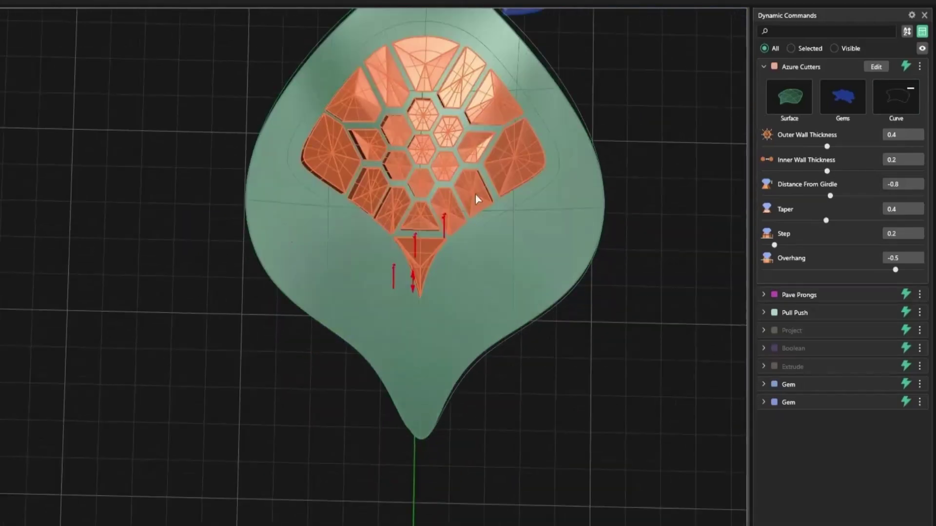
pyautogui.moveTo(603, 191); pyautogui.dragTo(496, 85, button='right')
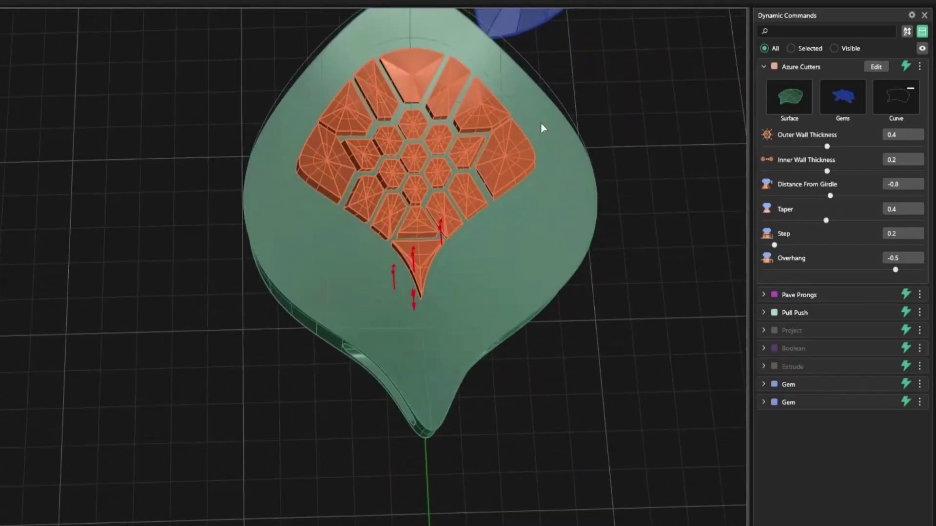
pyautogui.moveTo(521, 128); pyautogui.dragTo(184, 260, button='right')
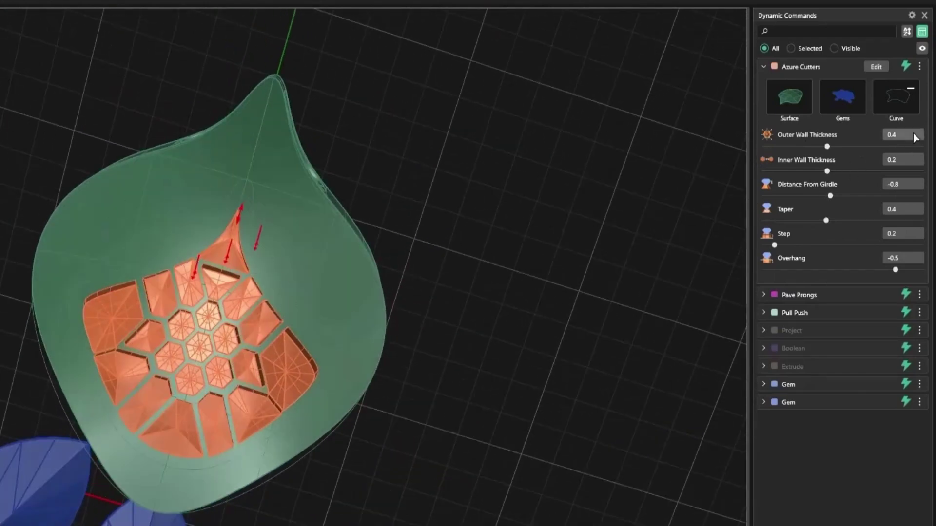
pyautogui.scroll(-2, 906, 132)
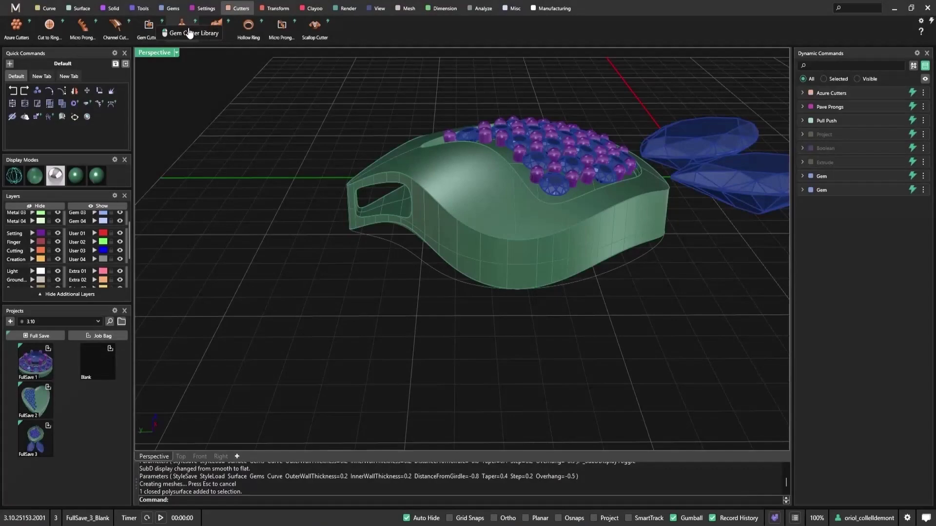
# Step: Create gem cutters for the pavé gems and shorten their bottom length so they end inside the azure cutters
pyautogui.click(189, 30)
pyautogui.click(562, 189)
pyautogui.rightClick(636, 293)
pyautogui.moveTo(634, 385)
pyautogui.mouseDown(button='right')
pyautogui.moveTo(604, 302)
pyautogui.moveTo(575, 322)
pyautogui.moveTo(439, 362)
pyautogui.mouseUp(button='right')
pyautogui.click(19, 179)
pyautogui.scroll(6, 518, 296)
pyautogui.moveTo(364, 423); pyautogui.dragTo(421, 250)
pyautogui.rightClick(685, 355)
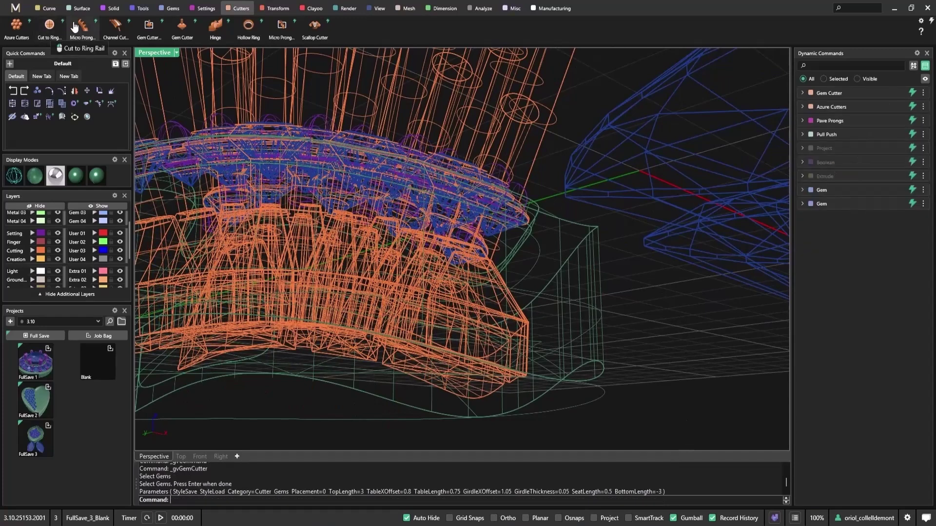
# Step: Subtract the azure cutters from the leaf body with Boolean Difference
pyautogui.click(113, 9)
pyautogui.click(53, 37)
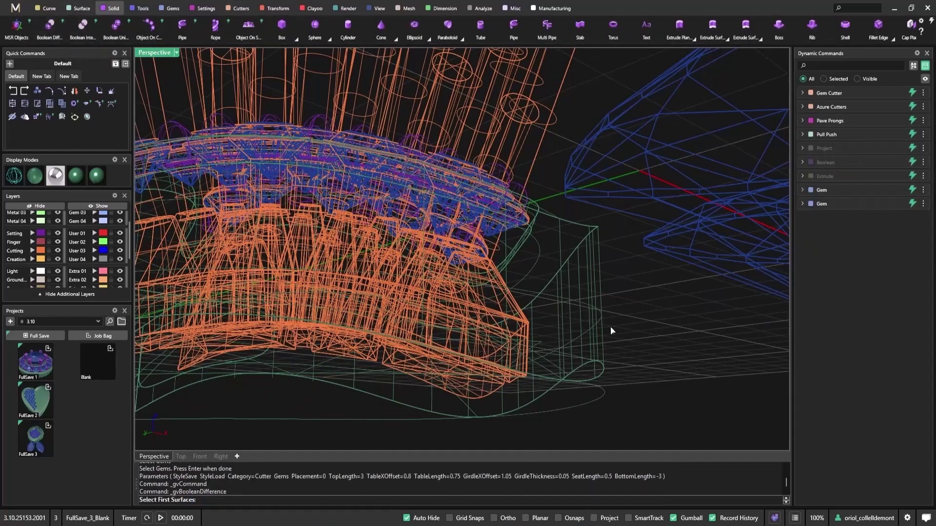
pyautogui.click(600, 324)
pyautogui.rightClick(644, 316)
pyautogui.click(484, 394)
pyautogui.rightClick(636, 360)
# Step: Subtract the gem cutters from the leaf body with another Boolean Difference
pyautogui.rightClick(613, 313)
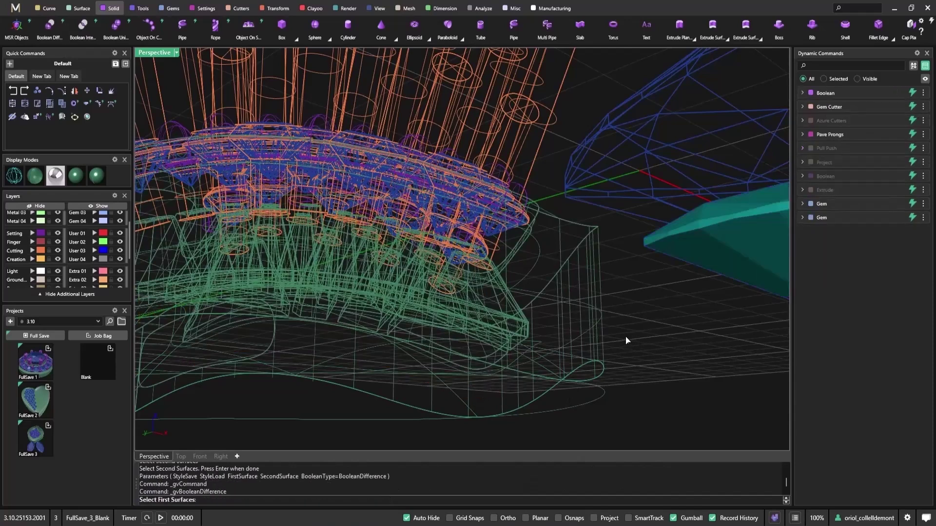
pyautogui.click(603, 362)
pyautogui.keyDown('ctrl'); pyautogui.click(590, 365); pyautogui.keyUp('ctrl')
pyautogui.click(600, 337)
pyautogui.rightClick(636, 328)
pyautogui.click(537, 149)
pyautogui.rightClick(667, 317)
# Step: Switch to a shaded display and hide the Gem 01 layer to expose the cut gem seats
pyautogui.moveTo(607, 265); pyautogui.dragTo(207, 281, button='right')
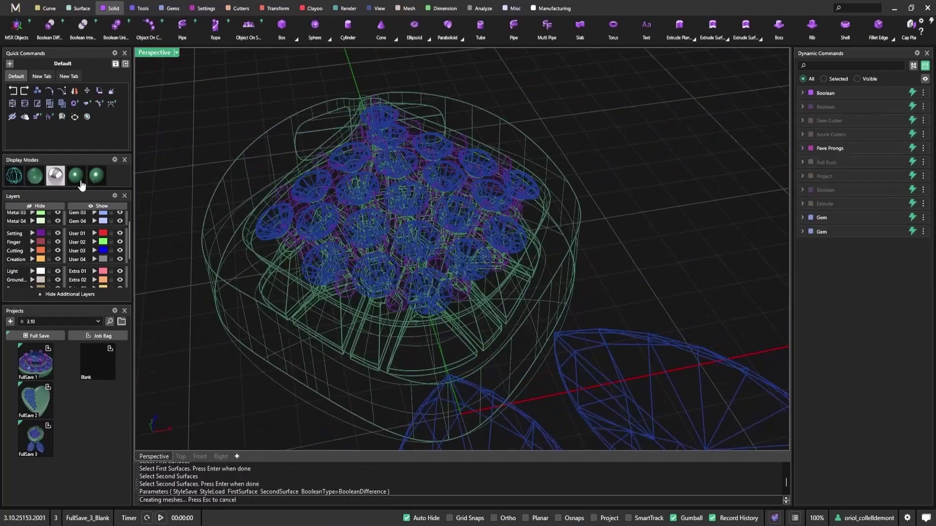
pyautogui.click(38, 179)
pyautogui.moveTo(223, 192)
pyautogui.mouseDown(button='right')
pyautogui.moveTo(414, 312)
pyautogui.moveTo(487, 332)
pyautogui.mouseUp(button='right')
pyautogui.scroll(1, 118, 222)
pyautogui.click(119, 217)
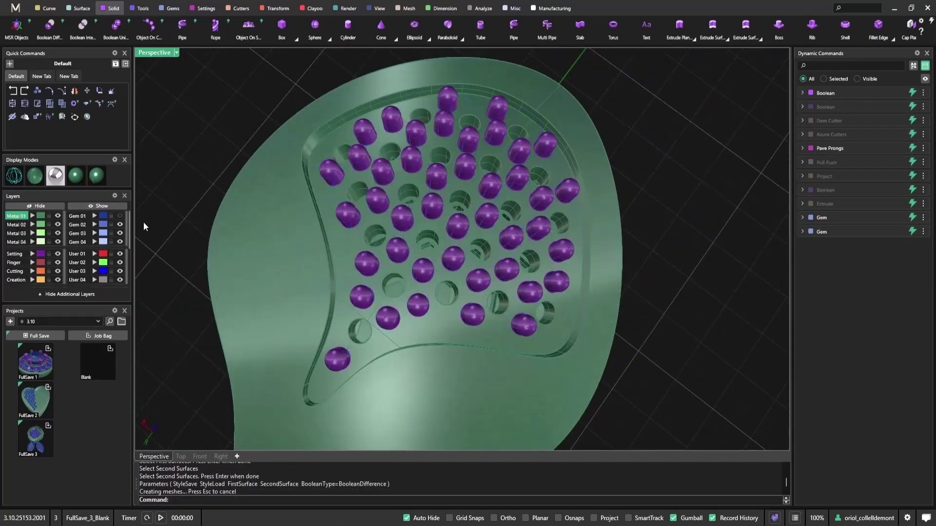
# Step: Move the open surface covering the leaf's underside to the Metal 02 layer and hide that layer
pyautogui.moveTo(222, 224); pyautogui.dragTo(531, 195, button='right')
pyautogui.click(551, 149)
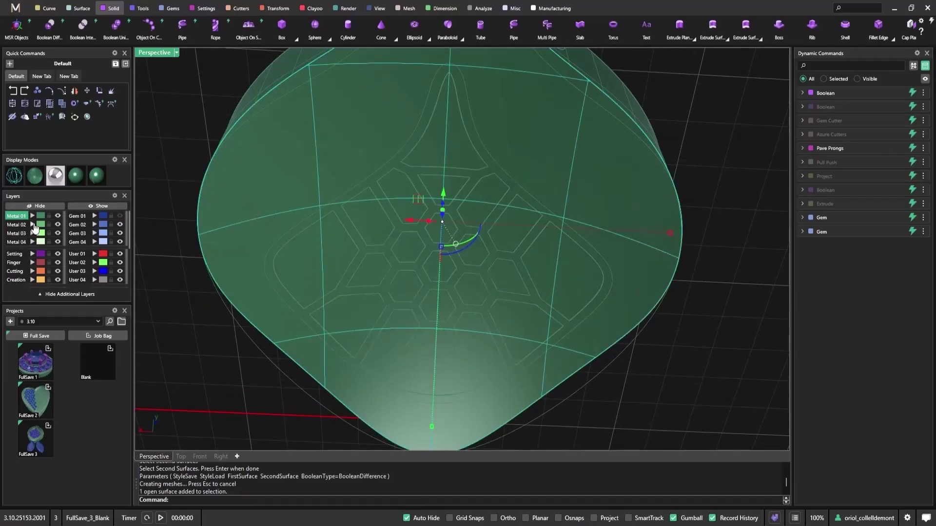
pyautogui.click(33, 225)
pyautogui.click(58, 224)
pyautogui.moveTo(336, 215); pyautogui.dragTo(395, 262, button='right')
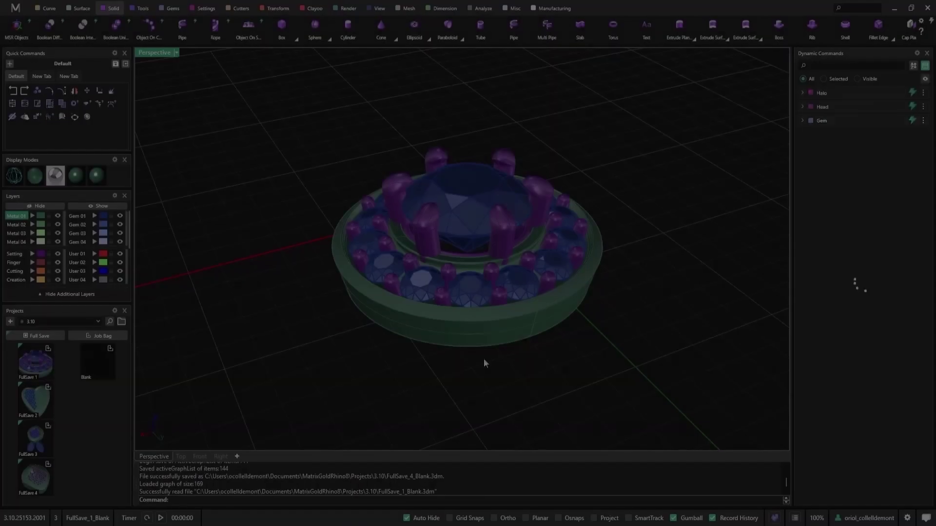
# Step: Duplicate the edges of the halo's flat underside with Dup Edge
pyautogui.moveTo(484, 358); pyautogui.dragTo(565, 176, button='right')
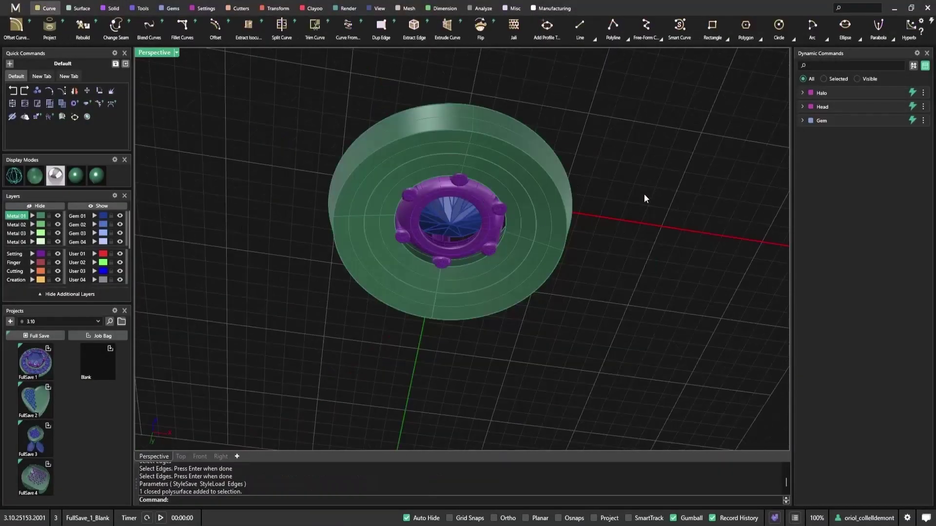
pyautogui.moveTo(644, 198); pyautogui.dragTo(552, 167, button='right')
pyautogui.click(540, 179)
pyautogui.click(529, 206)
pyautogui.keyDown('shift'); pyautogui.click(515, 229); pyautogui.keyUp('shift')
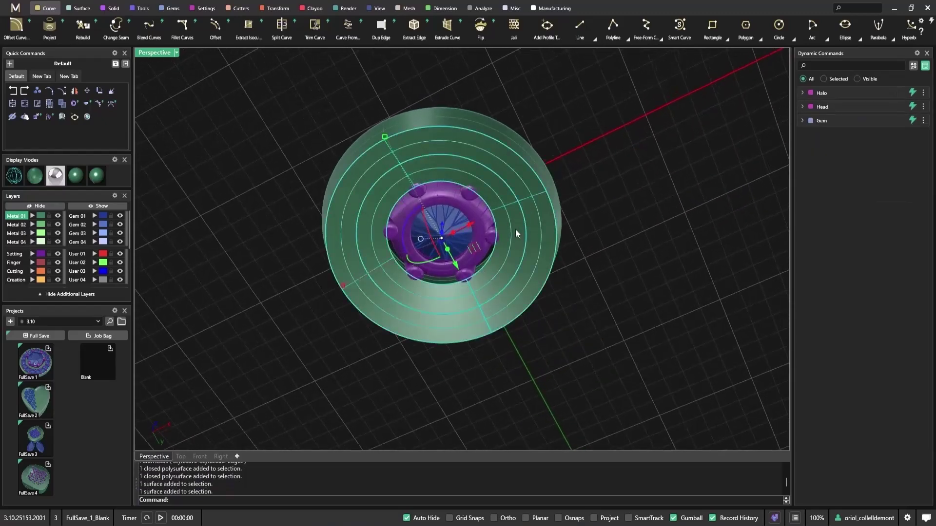
pyautogui.click(597, 227)
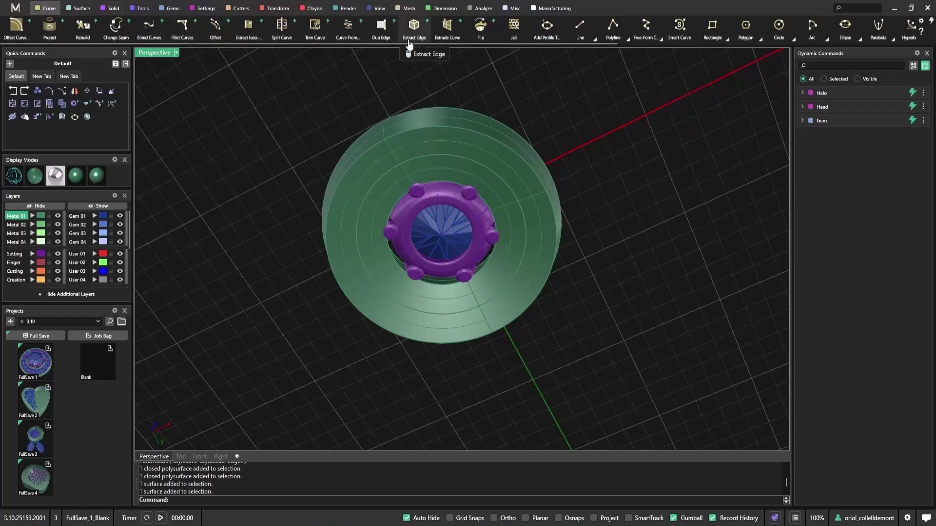
pyautogui.click(381, 26)
pyautogui.click(444, 128)
pyautogui.press('Return')
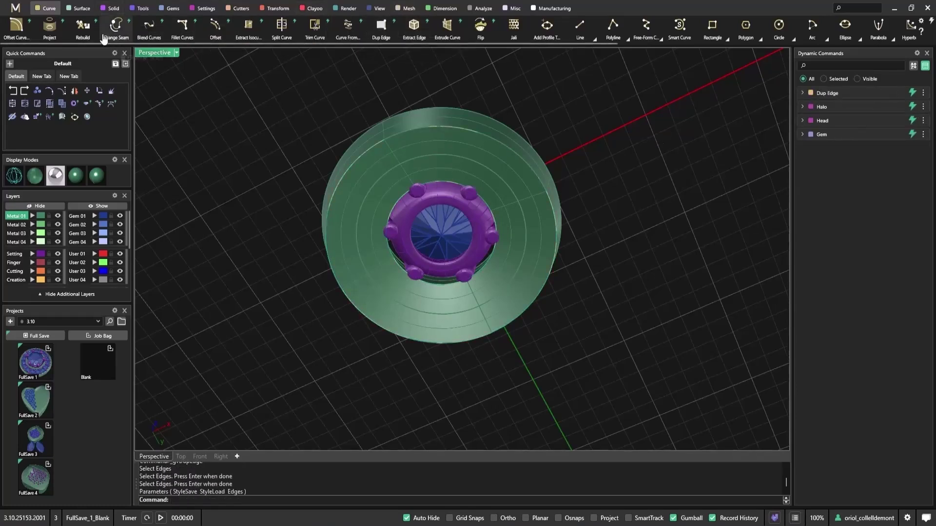
# Step: Loft a surface between the outer and inner edge curves of the halo's underside
pyautogui.click(80, 11)
pyautogui.click(19, 29)
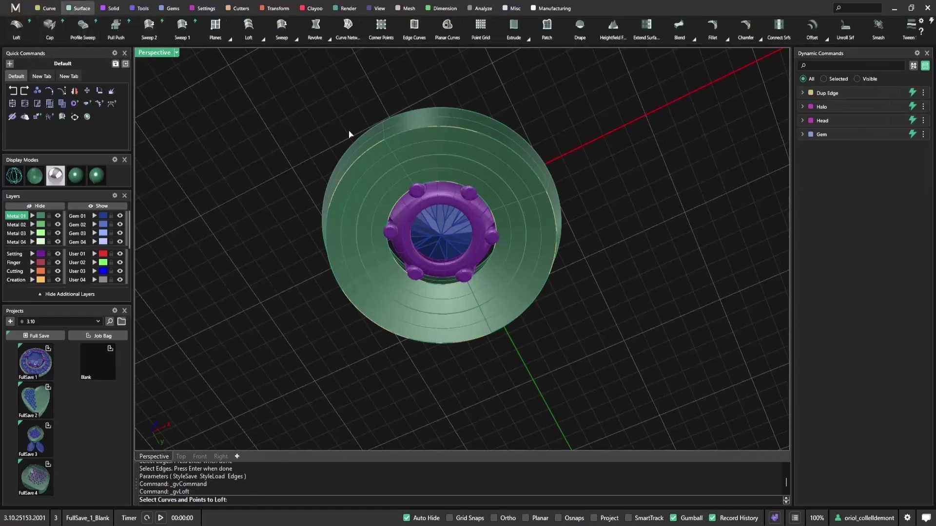
pyautogui.click(444, 128)
pyautogui.click(474, 152)
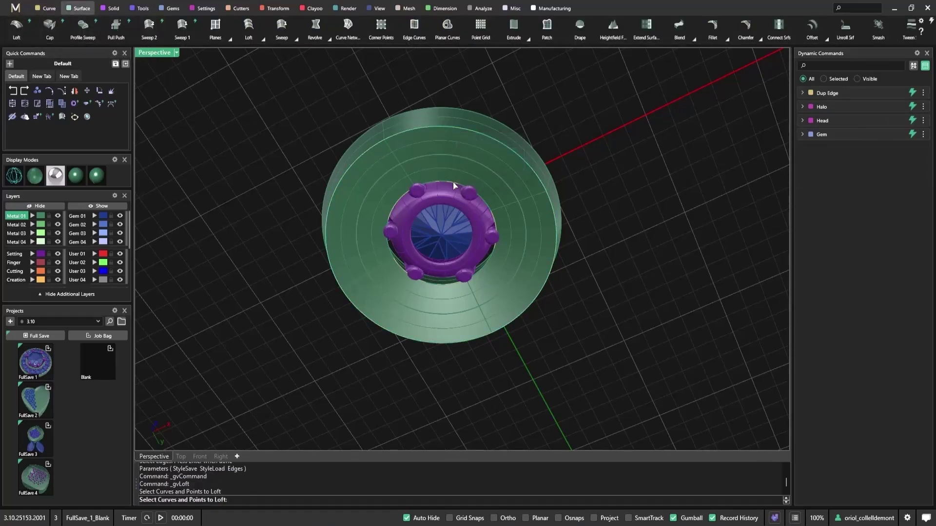
pyautogui.click(452, 182)
pyautogui.click(507, 213)
pyautogui.press('Return')
pyautogui.press('Return')
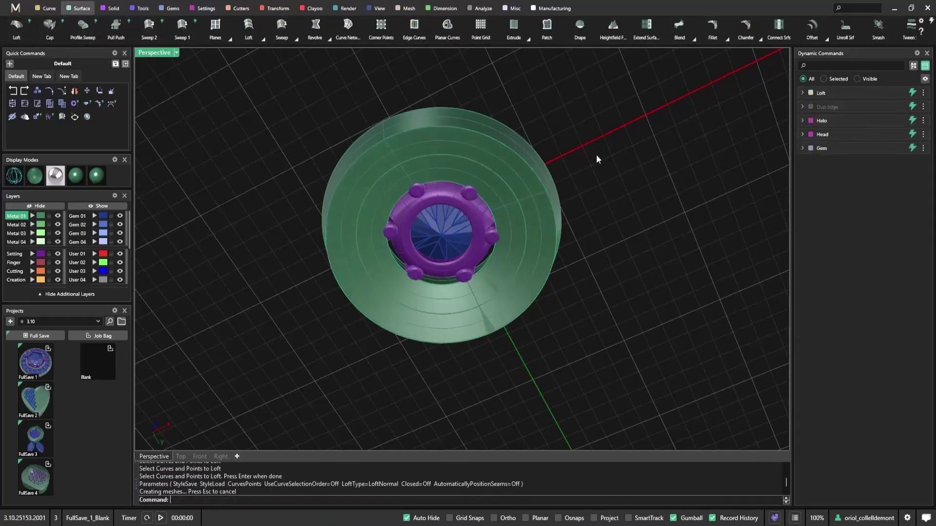
# Step: Move the lofted underside surface to the Metal 02 layer
pyautogui.click(514, 282)
pyautogui.click(544, 309)
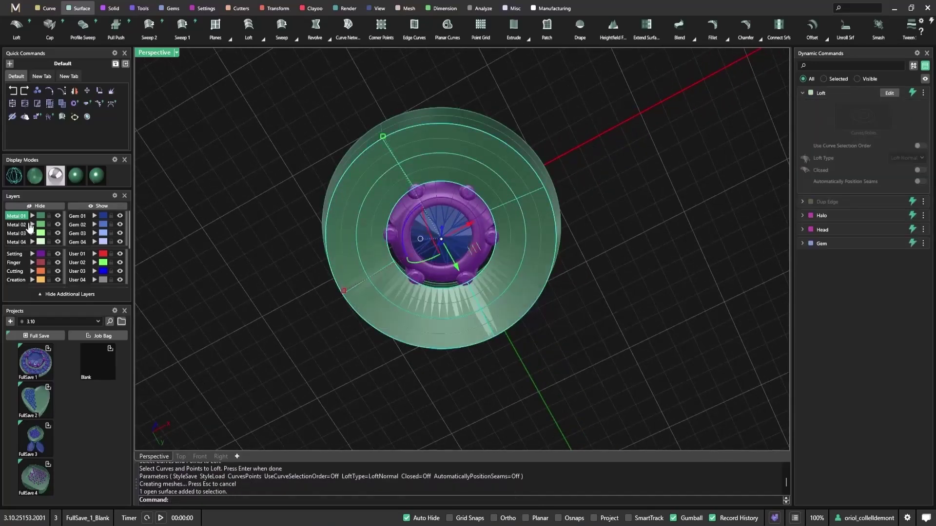
pyautogui.click(32, 225)
pyautogui.click(218, 153)
# Step: Try to generate azure cutters from the lofted underside surface and the halo's accent gems
pyautogui.moveTo(324, 150); pyautogui.dragTo(356, 128, button='right')
pyautogui.moveTo(426, 173); pyautogui.dragTo(312, 268, button='right')
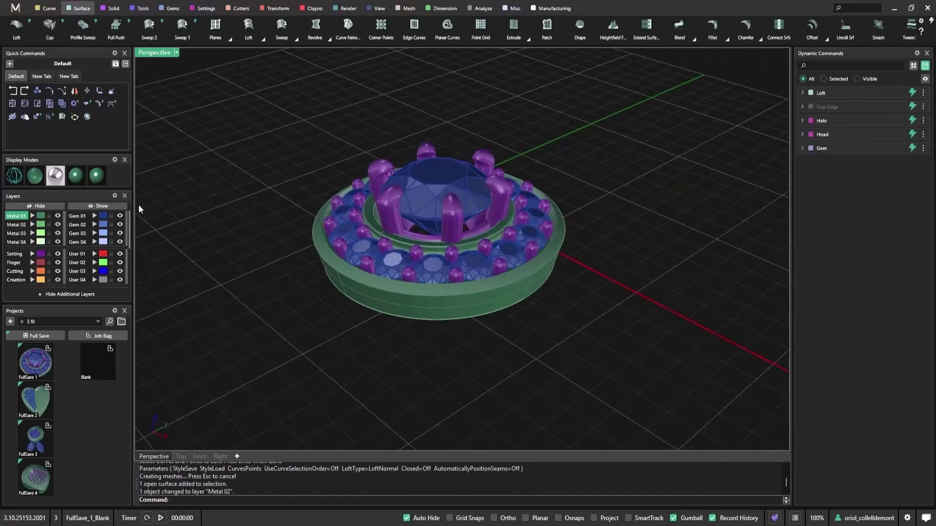
pyautogui.click(238, 9)
pyautogui.click(20, 31)
pyautogui.moveTo(372, 364); pyautogui.dragTo(467, 178, button='right')
pyautogui.click(495, 181)
pyautogui.click(540, 222)
pyautogui.moveTo(557, 163); pyautogui.dragTo(569, 312, button='right')
pyautogui.rightClick(595, 226)
pyautogui.click(427, 297)
pyautogui.press('Return')
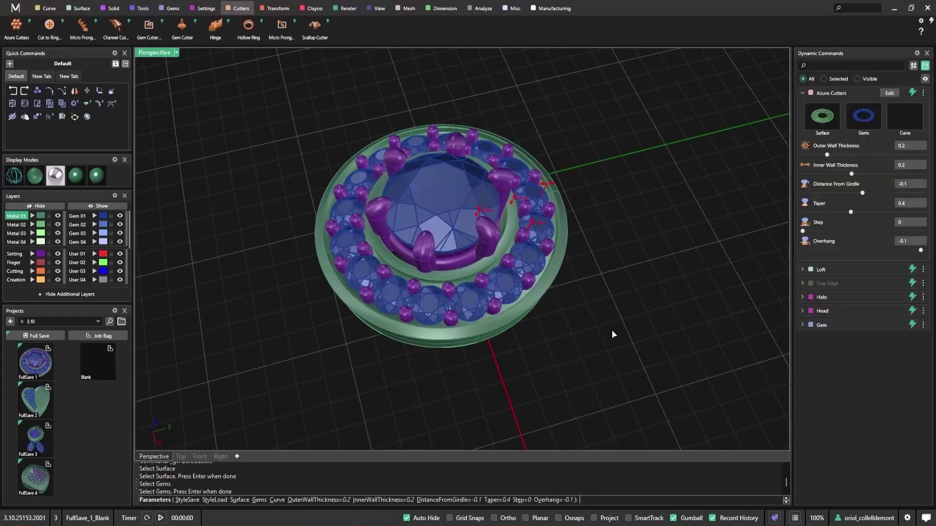
pyautogui.moveTo(618, 336); pyautogui.dragTo(606, 201, button='right')
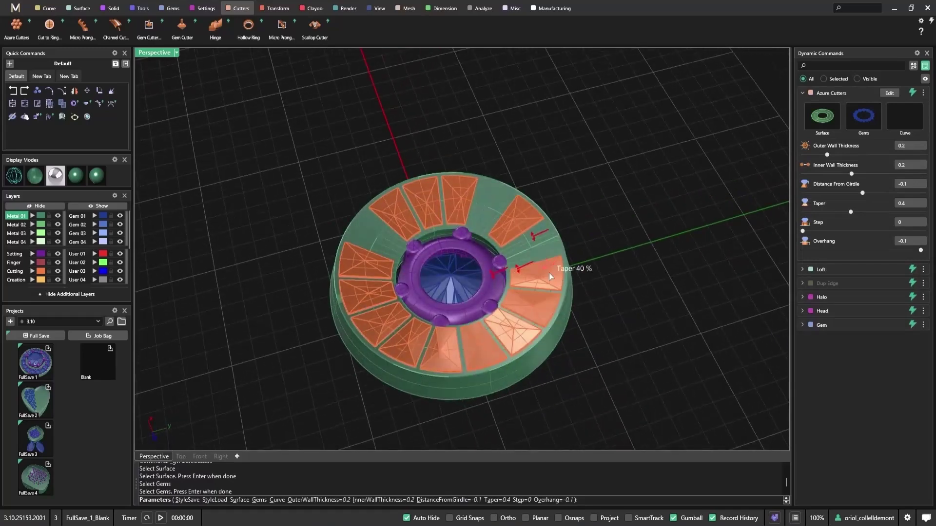
pyautogui.moveTo(556, 280); pyautogui.dragTo(635, 249, button='right')
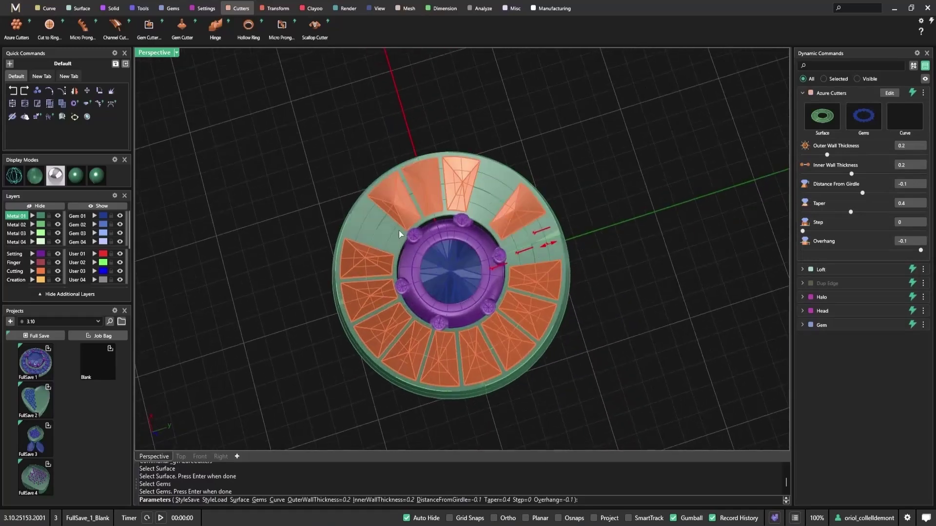
pyautogui.press('Escape')
# Step: Rebuild the lofted surface on the halo's underside
pyautogui.click(546, 221)
pyautogui.click(575, 245)
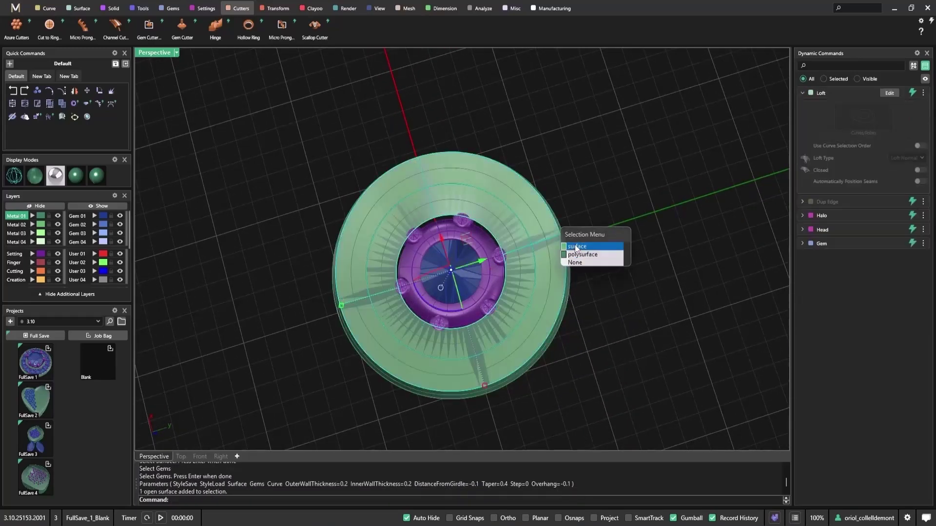
pyautogui.write('Rebuild')
pyautogui.press('Return')
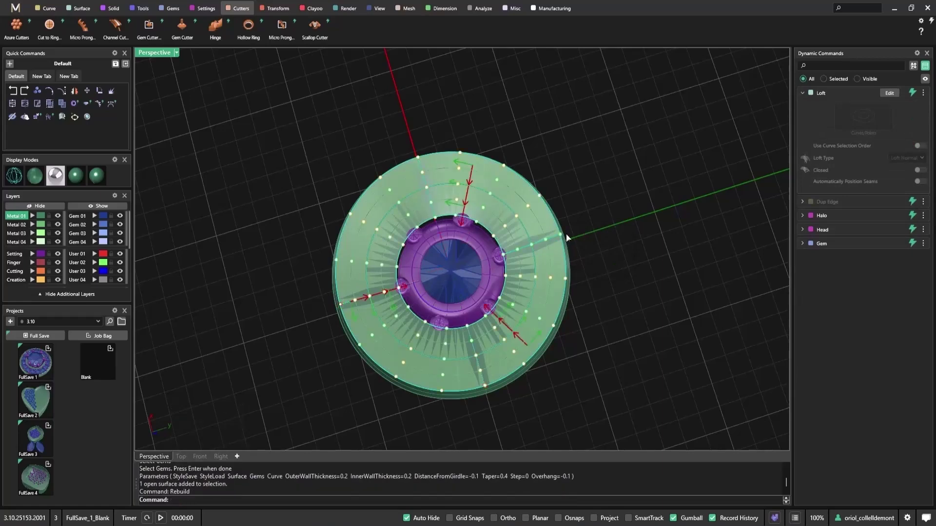
pyautogui.press('Return')
# Step: Generate azure cutters from the rebuilt underside surface and the halo's accent gems
pyautogui.moveTo(656, 194); pyautogui.dragTo(245, 159, button='right')
pyautogui.press('Escape')
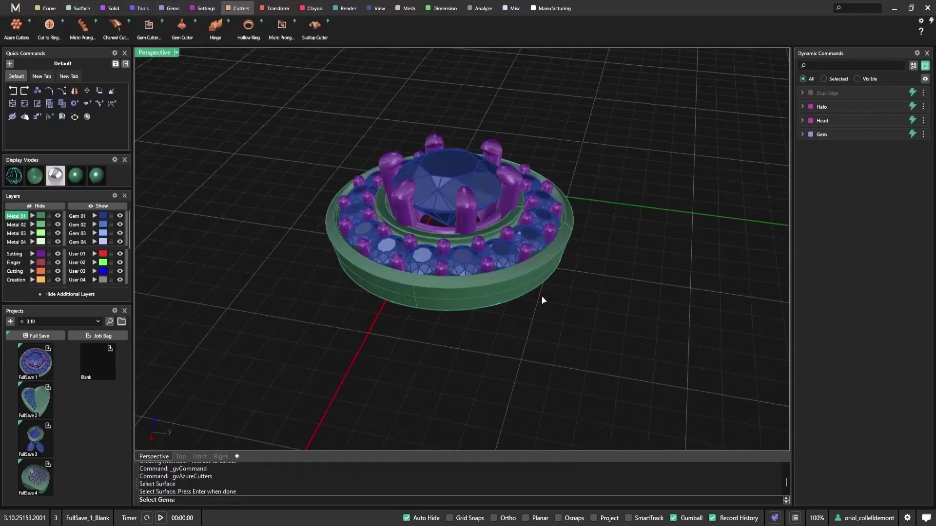
pyautogui.click(531, 252)
pyautogui.press('Return')
pyautogui.moveTo(629, 328); pyautogui.dragTo(555, 223, button='right')
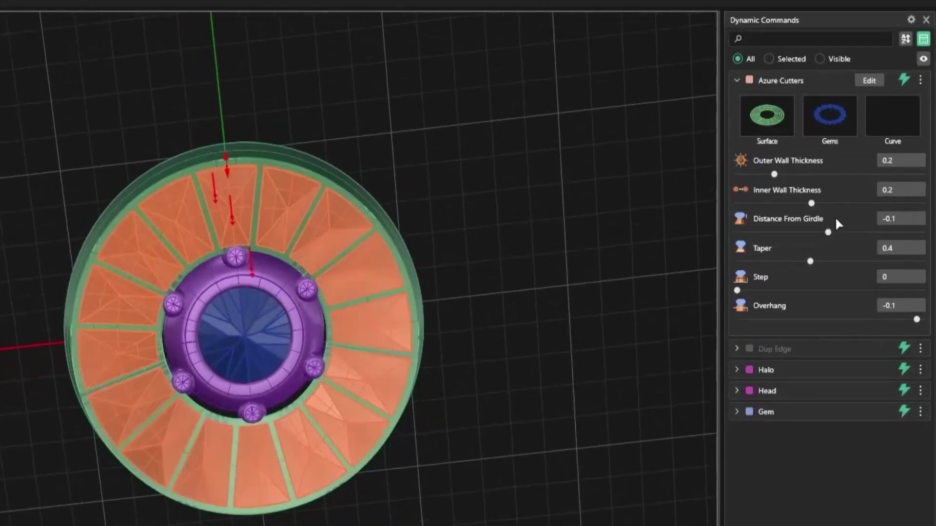
# Step: Set the azure cutters' inner wall thickness to 0.3, and try an outer wall thickness of 0.4 before reducing it to 0.35
pyautogui.click(913, 187)
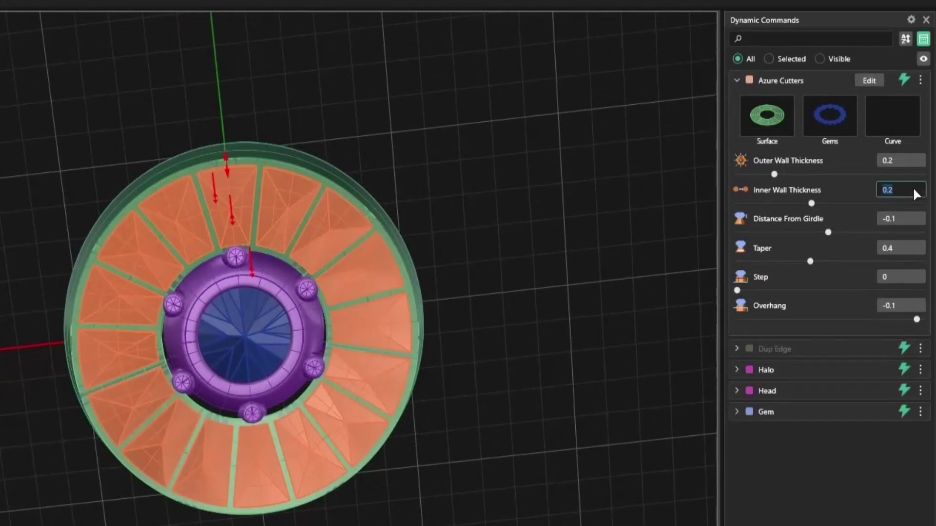
pyautogui.write('.3')
pyautogui.press('Return')
pyautogui.click(917, 160)
pyautogui.press('BackSpace')
pyautogui.write('0.4')
pyautogui.press('Return')
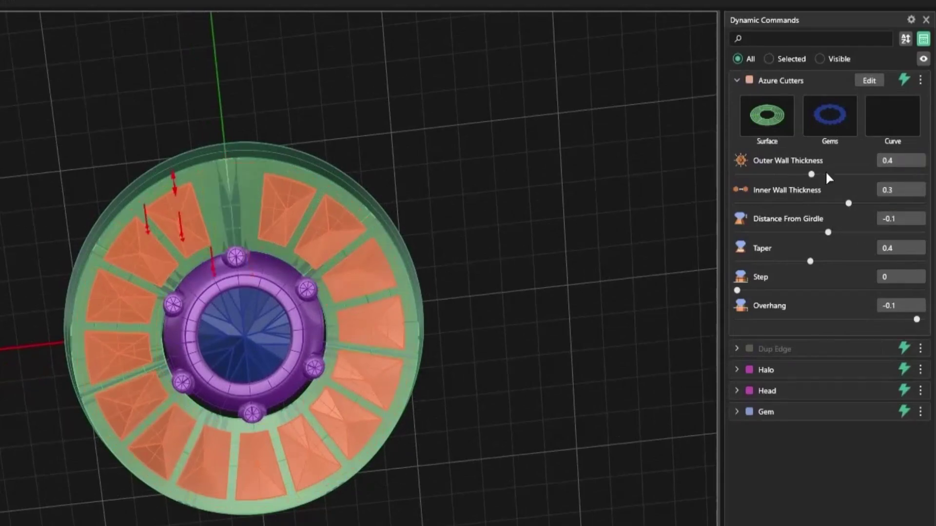
pyautogui.write('0.35')
pyautogui.press('Return')
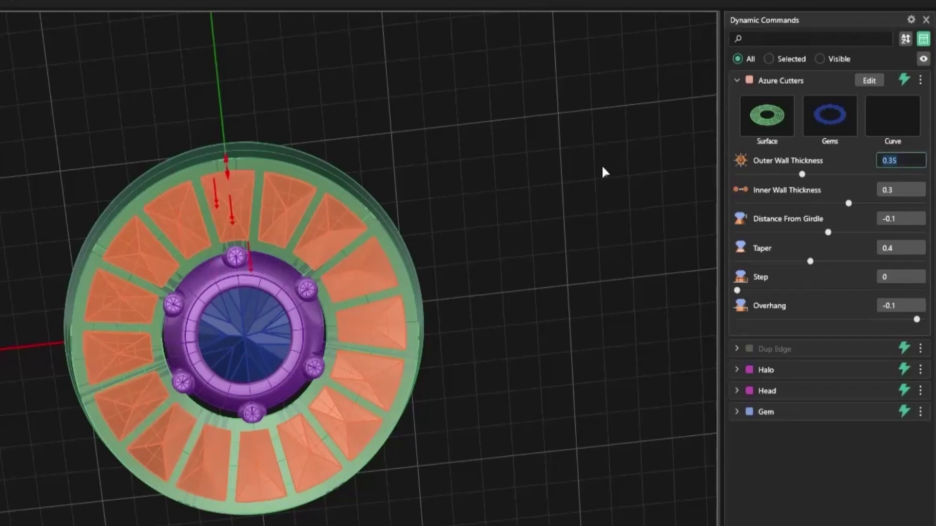
# Step: Switch to a wireframe display to check the azure cutters beneath the gems, and accept them
pyautogui.moveTo(569, 182); pyautogui.dragTo(361, 443, button='right')
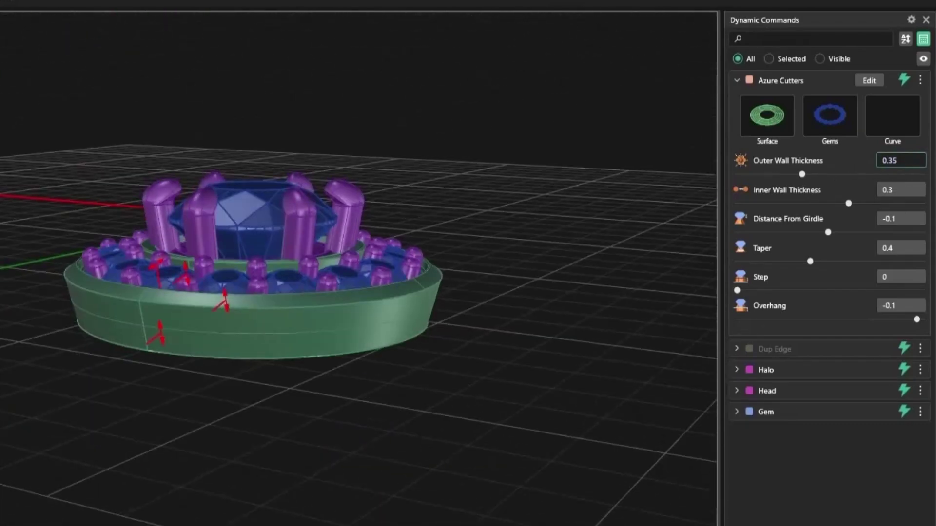
pyautogui.hotkey('ctrl', 'alt', 'w')
pyautogui.moveTo(194, 419); pyautogui.dragTo(184, 302, button='right')
pyautogui.scroll(4, 183, 276)
pyautogui.moveTo(164, 247); pyautogui.dragTo(181, 284)
pyautogui.moveTo(212, 404); pyautogui.dragTo(206, 380, button='right')
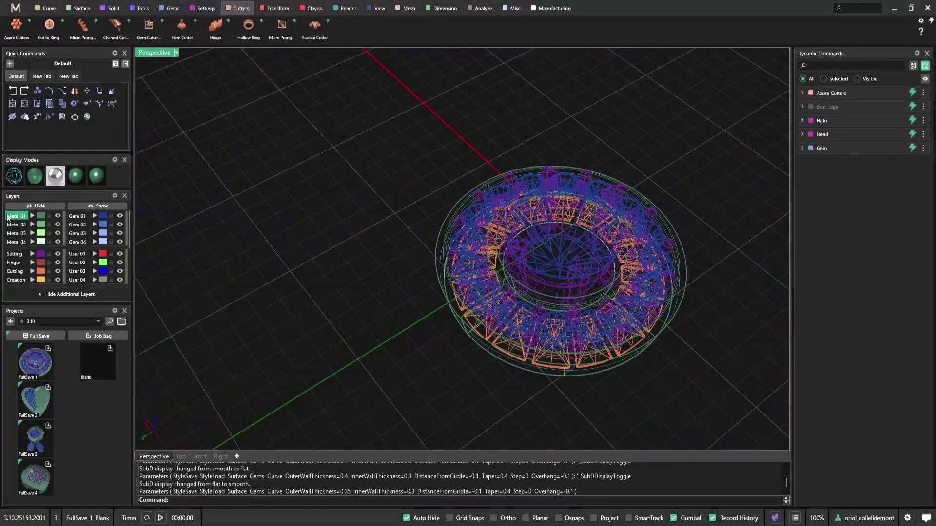
# Step: Create gem cutters for the halo's accent gems and return to the shaded display
pyautogui.click(403, 199)
pyautogui.click(547, 219)
pyautogui.click(182, 27)
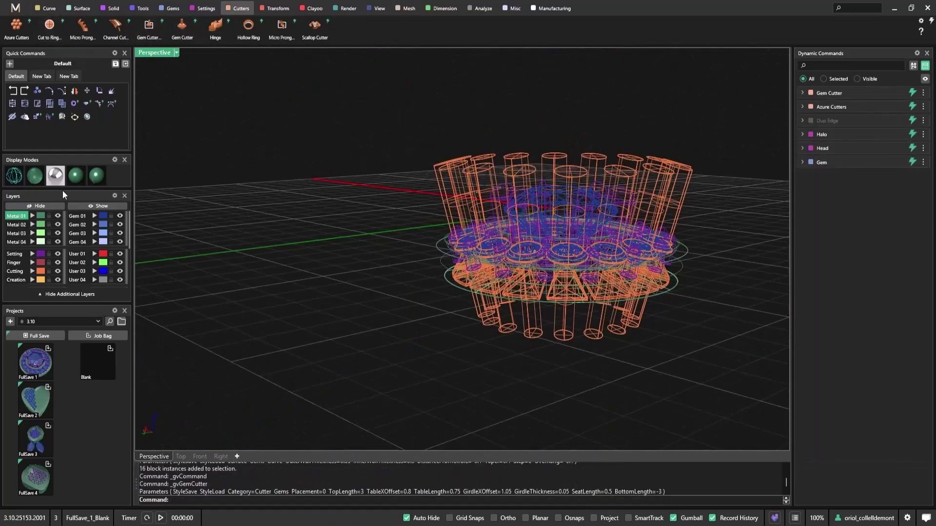
pyautogui.click(55, 178)
# Step: Subtract the cutters from the halo body with Boolean Difference
pyautogui.click(112, 10)
pyautogui.click(49, 27)
pyautogui.click(470, 270)
pyautogui.press('Return')
pyautogui.click(504, 316)
pyautogui.press('Return')
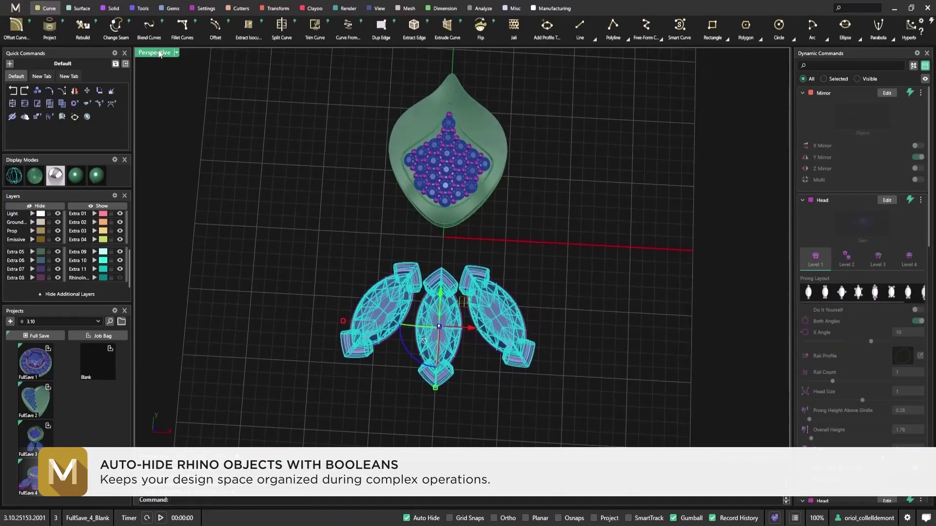
# Step: Create a small horizontal torus between the leaf's rounded end and the marquise gem heads
pyautogui.click(110, 10)
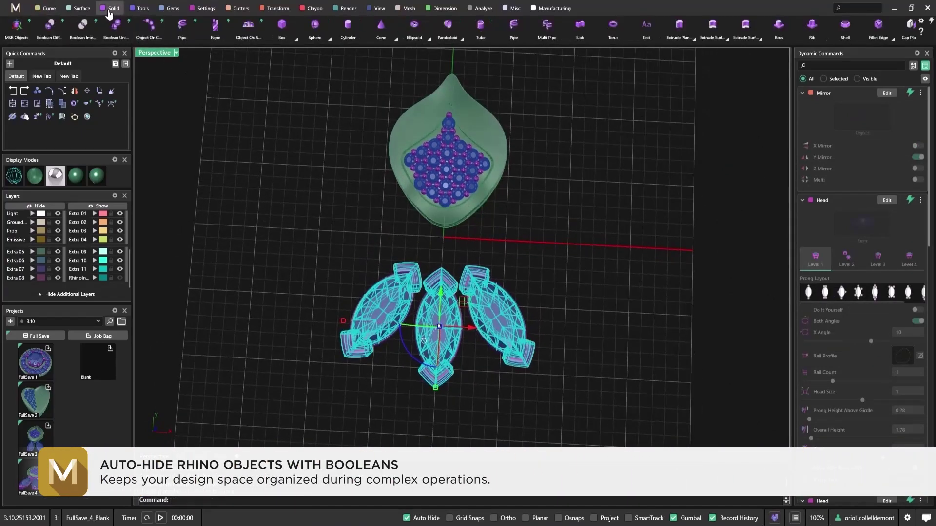
pyautogui.click(607, 32)
pyautogui.click(443, 242)
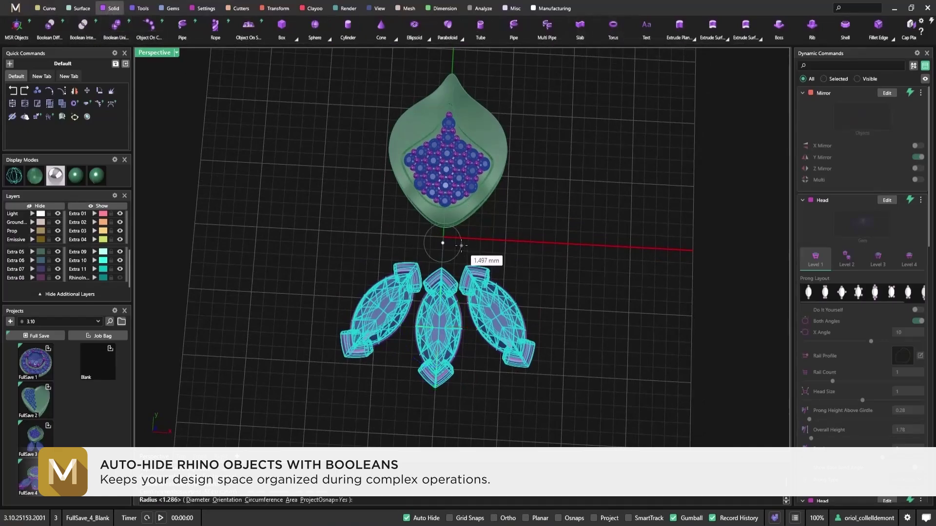
pyautogui.click(454, 243)
pyautogui.click(456, 244)
# Step: Move the torus so that it overlaps the rounded end of the leaf
pyautogui.moveTo(533, 252); pyautogui.dragTo(429, 182, button='right')
pyautogui.click(467, 239)
pyautogui.moveTo(468, 239); pyautogui.dragTo(474, 203, button='right')
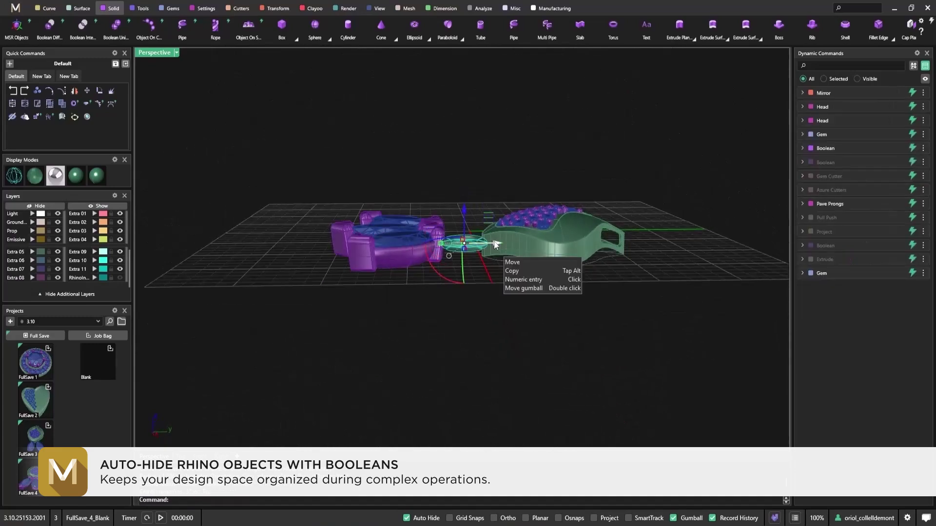
pyautogui.moveTo(508, 247); pyautogui.dragTo(533, 329, button='right')
pyautogui.click(578, 335)
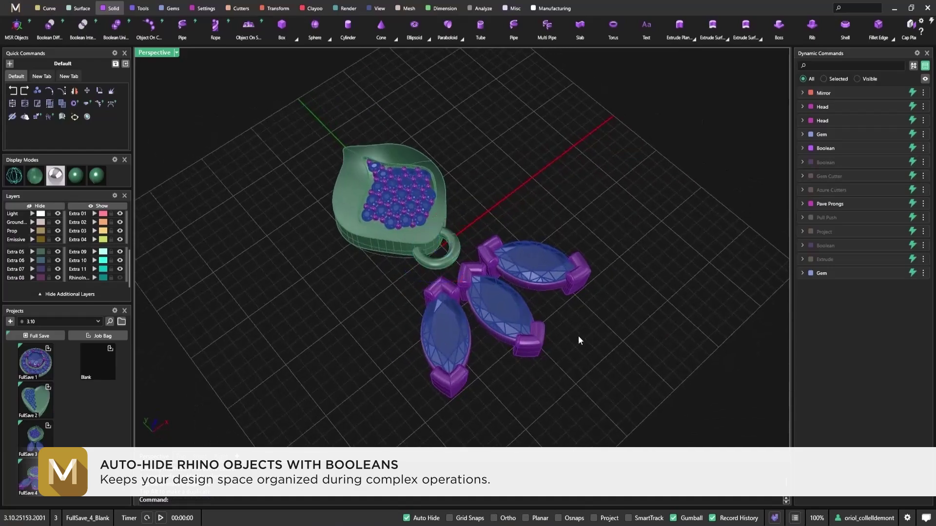
# Step: Subtract the torus from the leaf body with Boolean Difference
pyautogui.click(57, 37)
pyautogui.moveTo(229, 230); pyautogui.dragTo(359, 265, button='right')
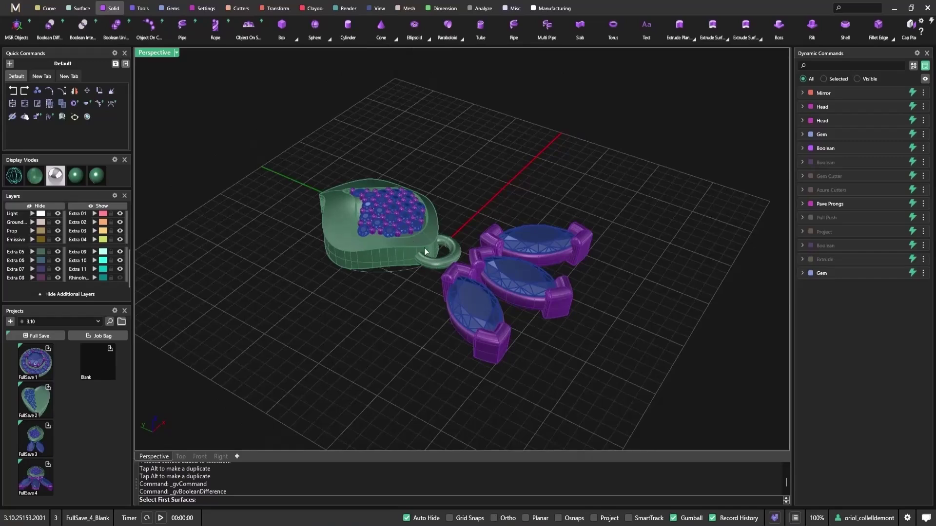
pyautogui.moveTo(395, 324); pyautogui.dragTo(378, 287, button='right')
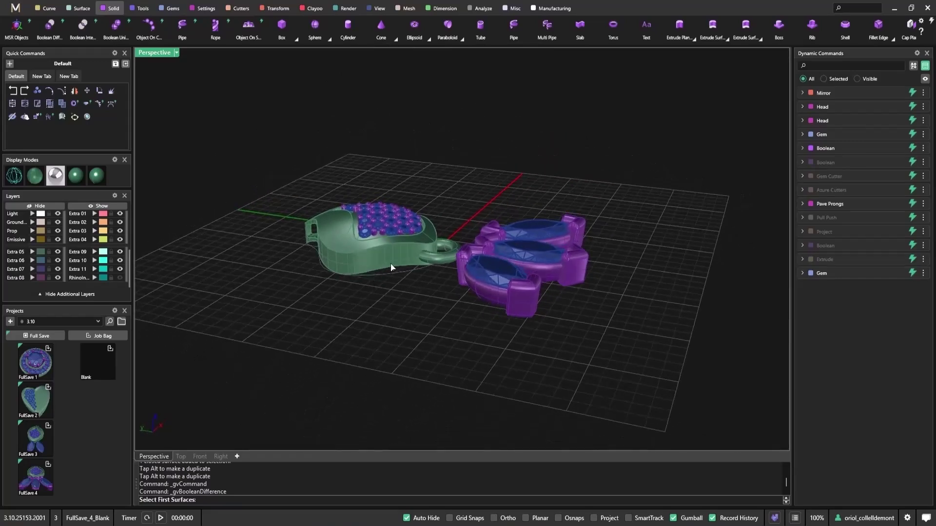
pyautogui.click(392, 266)
pyautogui.press('Return')
pyautogui.click(445, 263)
pyautogui.press('Return')
pyautogui.moveTo(502, 339); pyautogui.dragTo(469, 227, button='right')
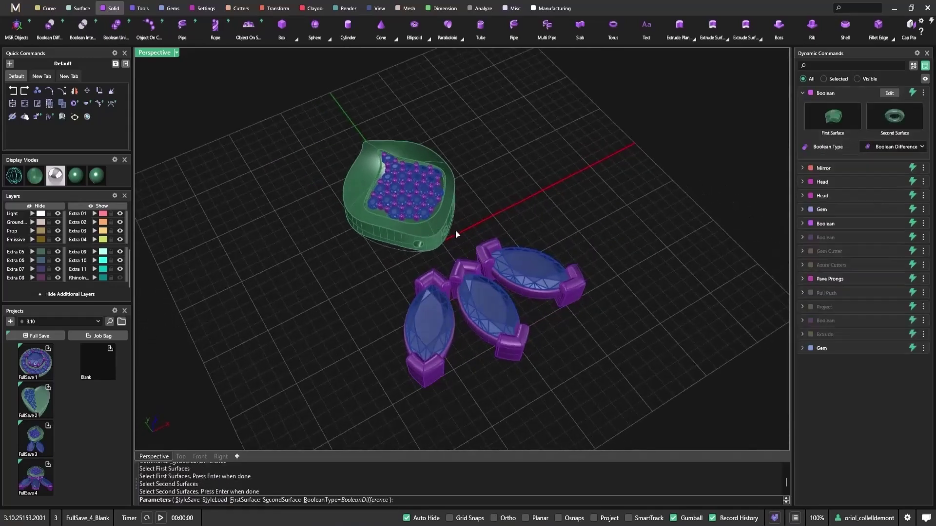
pyautogui.press('Return')
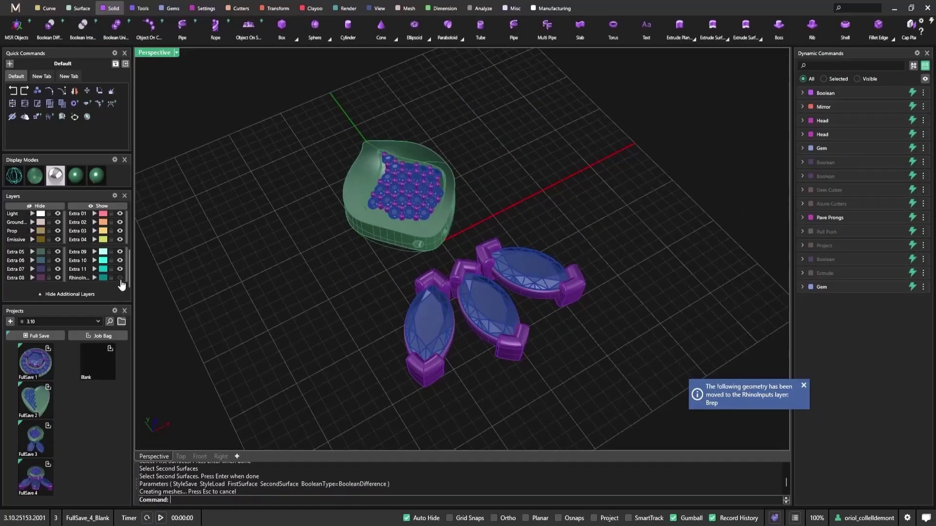
# Step: Show the RhinoInputs layer only long enough to shift the torus slightly away from the leaf
pyautogui.click(120, 279)
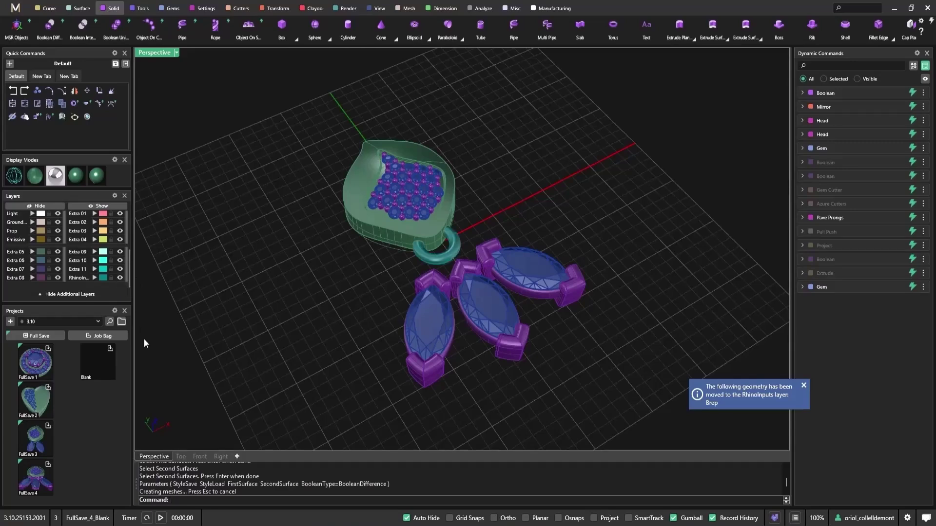
pyautogui.moveTo(441, 256); pyautogui.dragTo(434, 344, button='right')
pyautogui.click(454, 268)
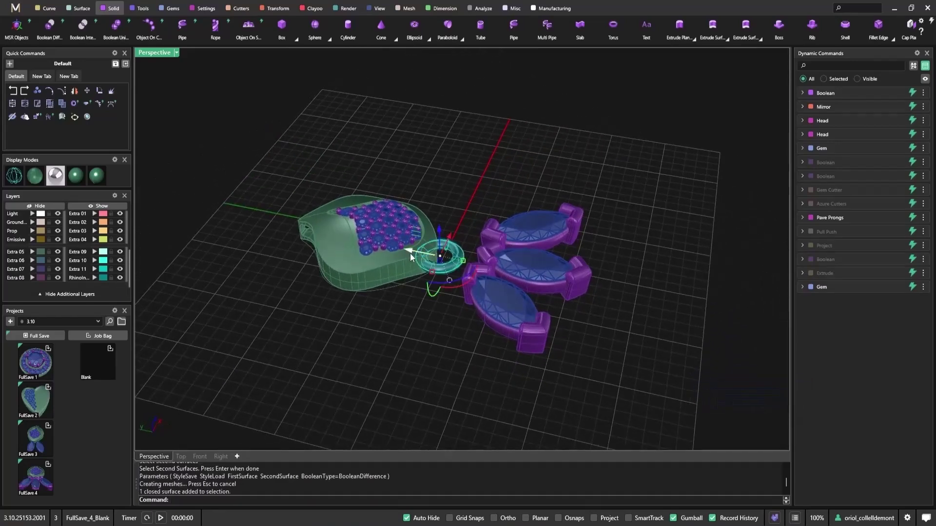
pyautogui.moveTo(411, 253); pyautogui.dragTo(414, 254)
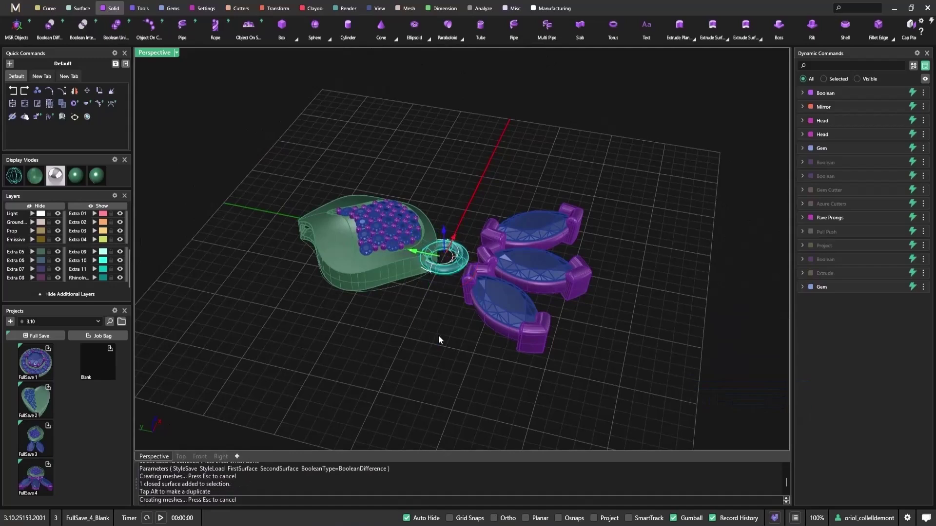
pyautogui.moveTo(431, 314); pyautogui.dragTo(434, 305, button='right')
pyautogui.click(434, 305)
pyautogui.click(120, 278)
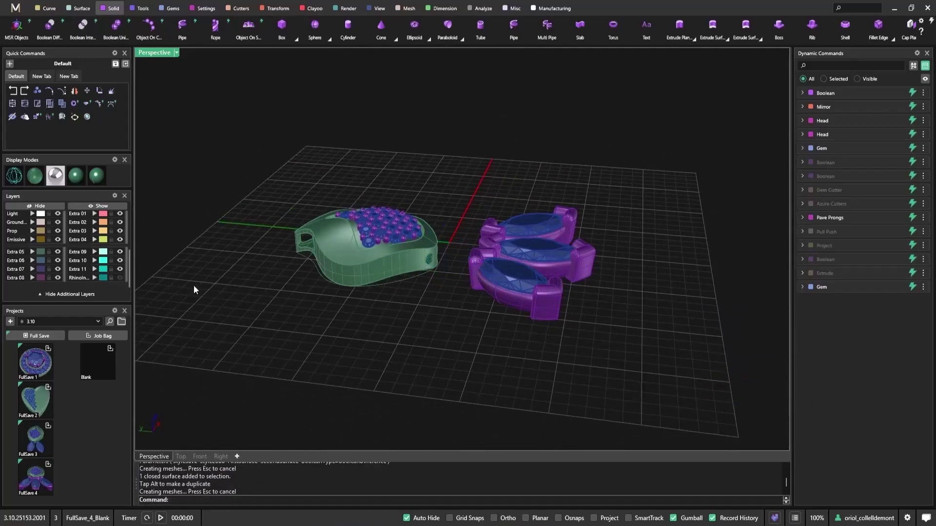
# Step: Show the RhinoInputs layer and move the torus beside the leaf to the Metal 01 layer
pyautogui.moveTo(271, 295); pyautogui.dragTo(414, 259, button='right')
pyautogui.click(119, 277)
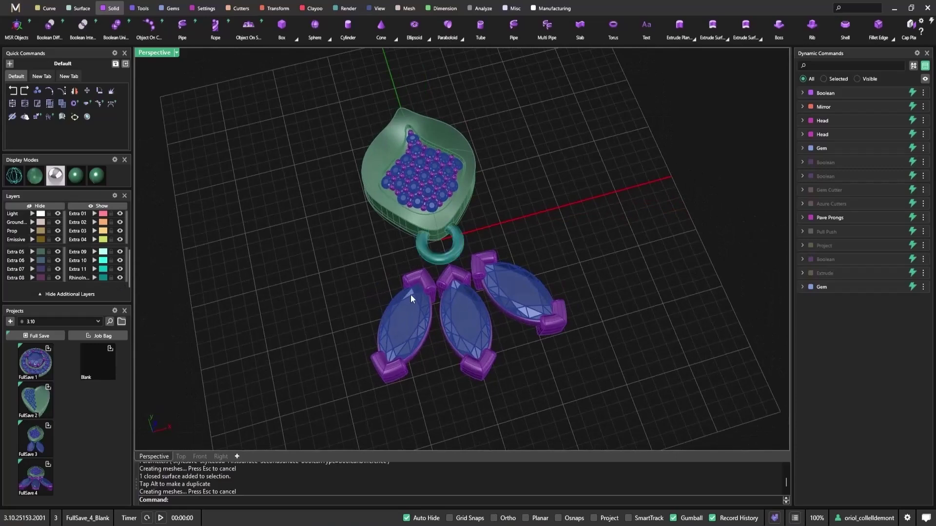
pyautogui.click(435, 262)
pyautogui.scroll(3, 56, 231)
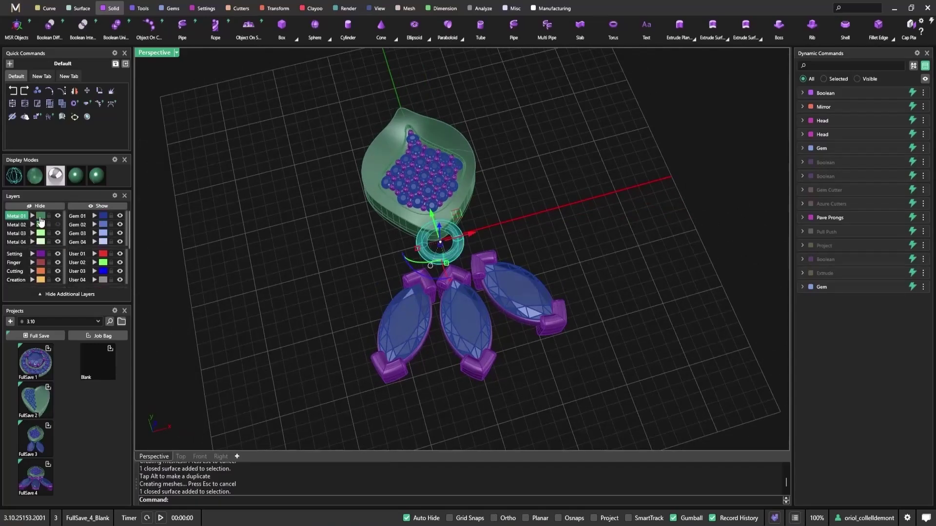
pyautogui.click(34, 217)
pyautogui.click(322, 276)
pyautogui.moveTo(323, 277); pyautogui.dragTo(407, 239, button='right')
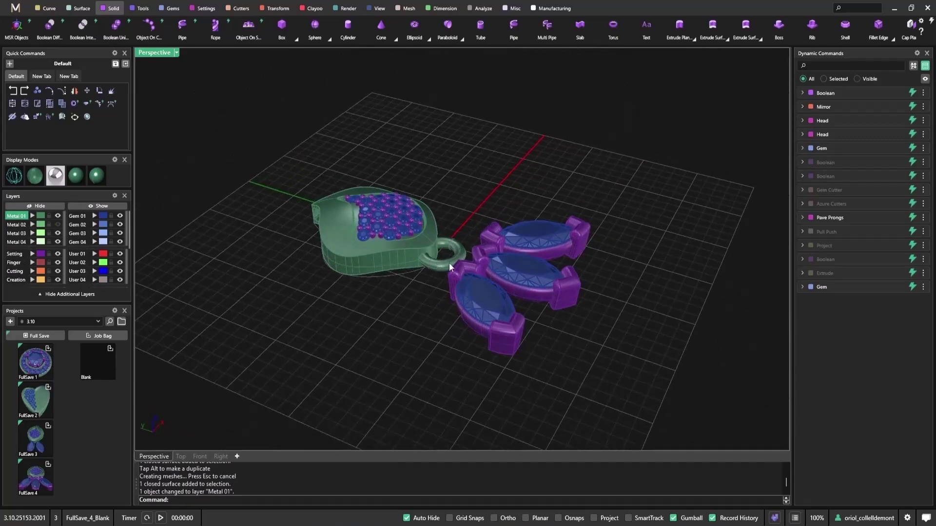
pyautogui.rightClick(427, 310)
pyautogui.press('Escape')
pyautogui.moveTo(418, 303); pyautogui.dragTo(442, 256, button='right')
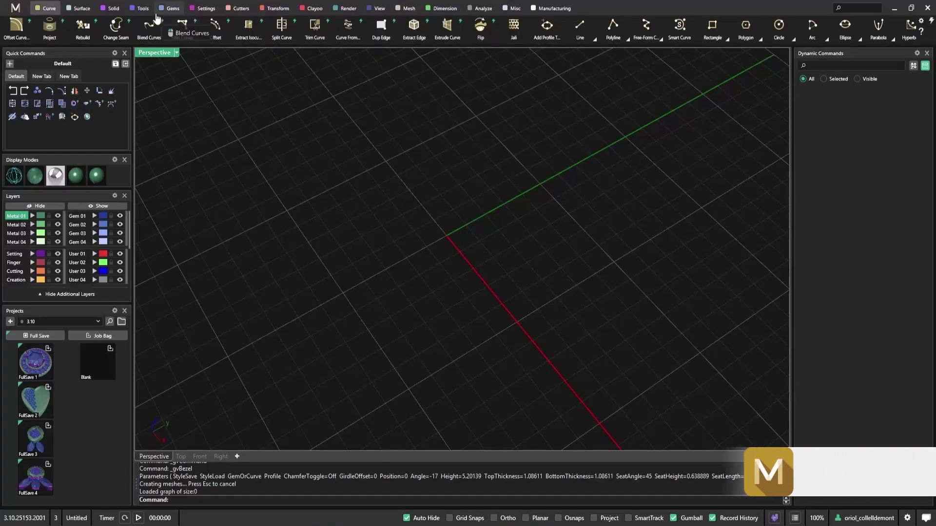
# Step: Create a diamond gem with the Pear shape at the origin
pyautogui.click(173, 8)
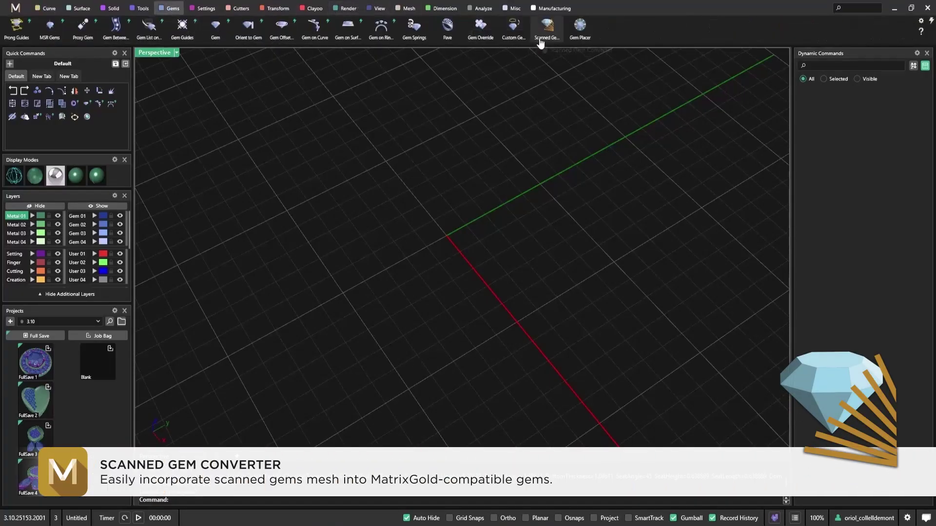
pyautogui.click(216, 27)
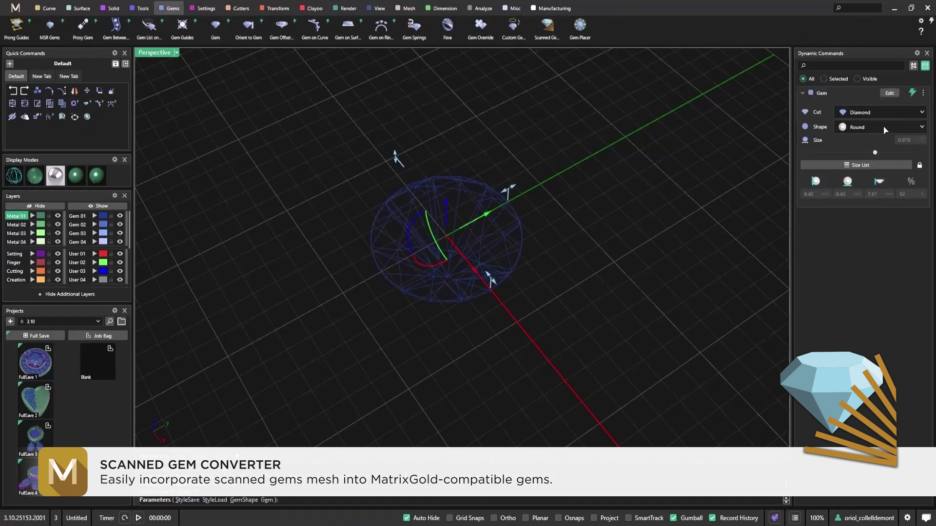
pyautogui.click(884, 128)
pyautogui.click(861, 228)
# Step: Convert the pear gem into a mesh with the Mesh command and delete the original gem
pyautogui.click(500, 239)
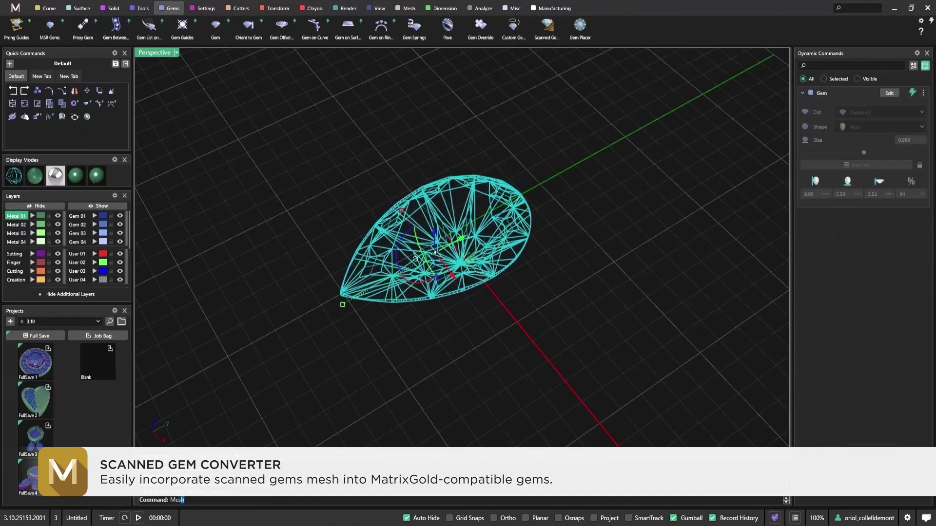
pyautogui.write('Mesh')
pyautogui.press('Return')
pyautogui.click(589, 290)
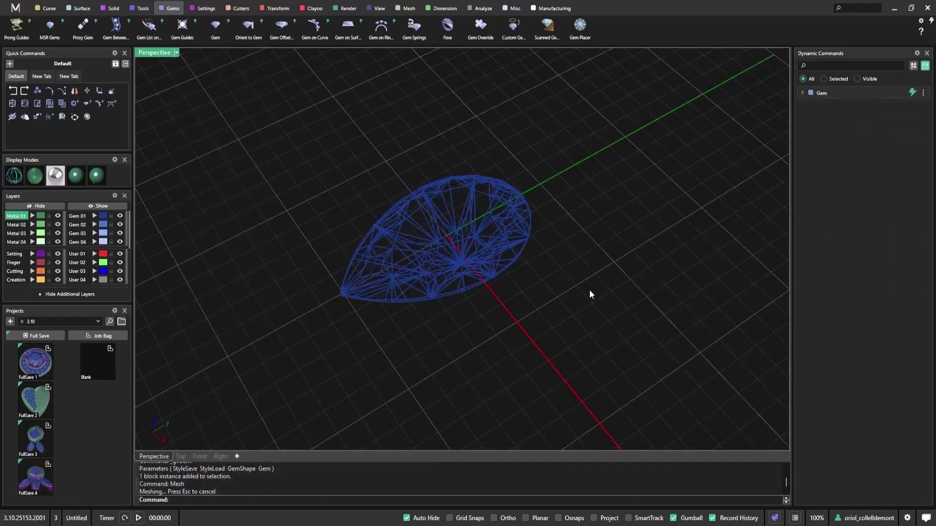
pyautogui.click(513, 240)
pyautogui.click(563, 274)
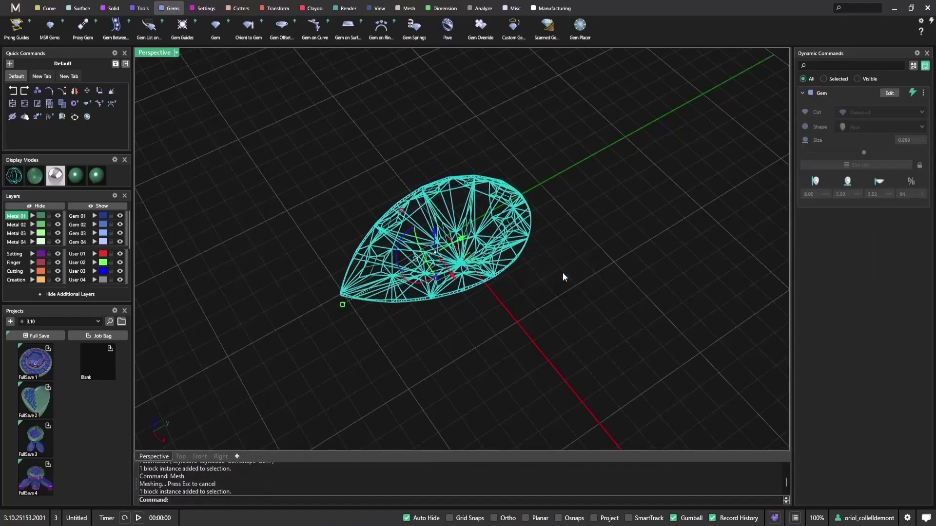
pyautogui.press('Delete')
# Step: Run Scanned Gem Converter on the pear mesh with the Pear gem shape template and the template gem shown
pyautogui.click(513, 274)
pyautogui.moveTo(513, 273); pyautogui.dragTo(521, 303, button='right')
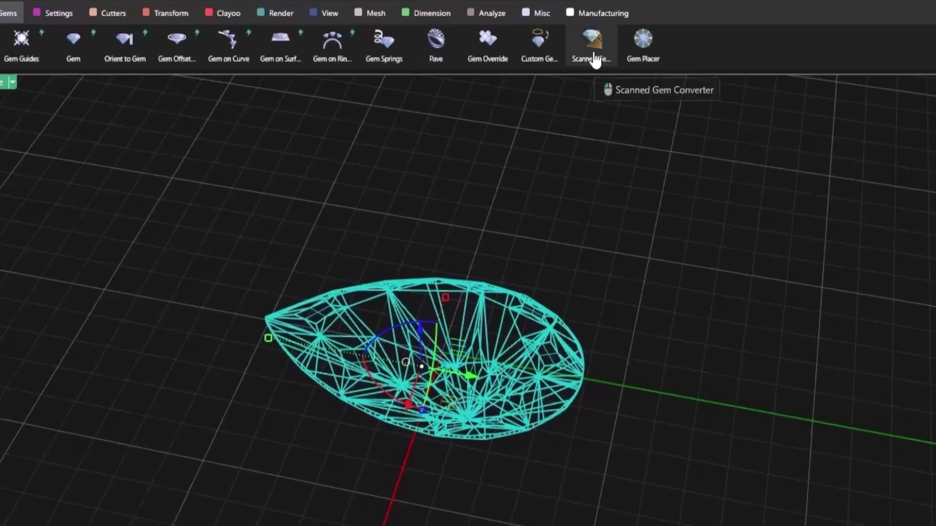
pyautogui.click(547, 30)
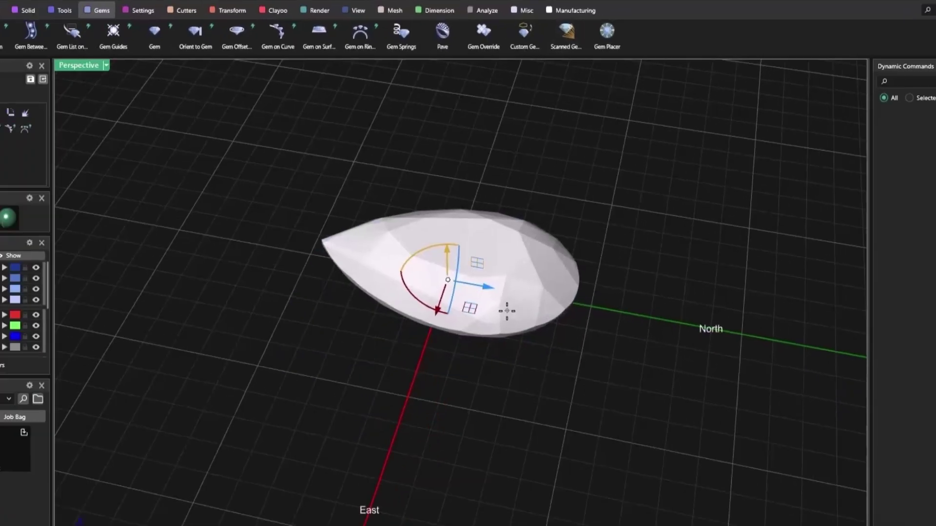
pyautogui.moveTo(522, 387); pyautogui.dragTo(382, 475, button='right')
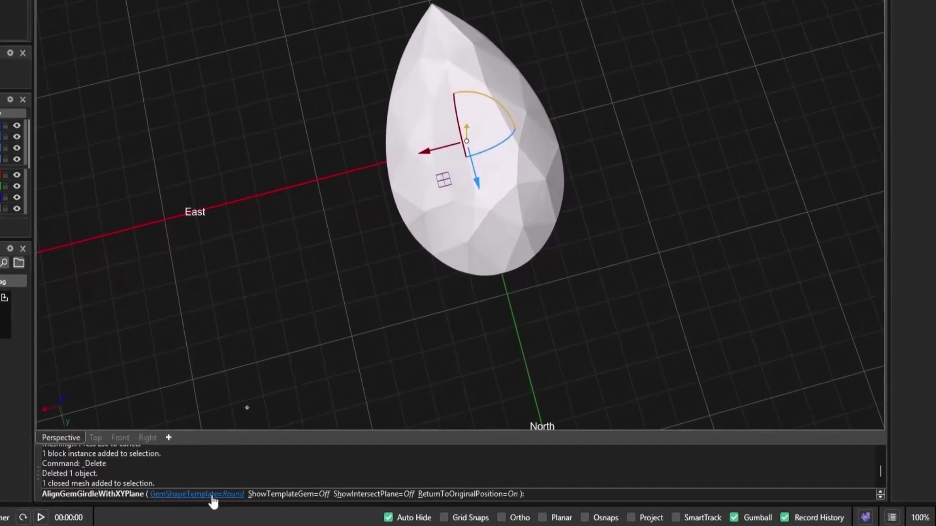
pyautogui.click(271, 502)
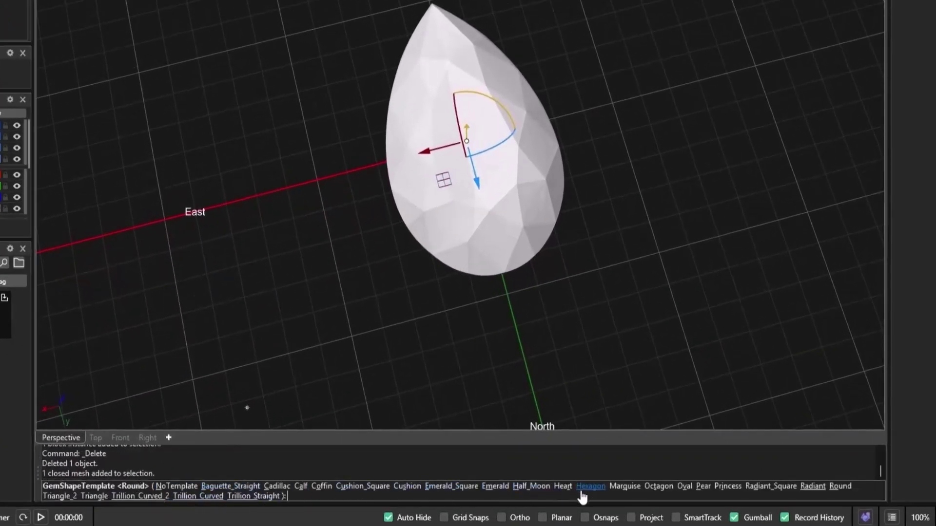
pyautogui.click(702, 487)
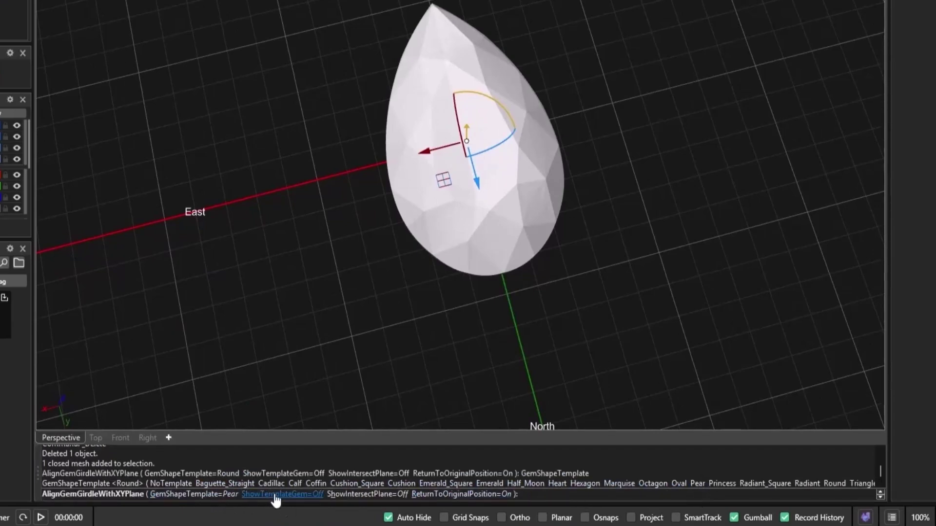
pyautogui.click(308, 495)
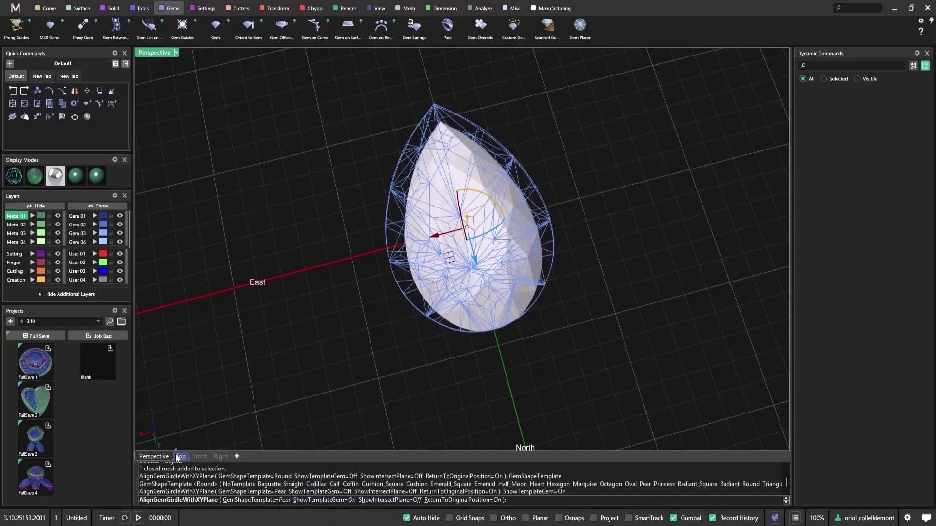
# Step: Shift the mesh to fit the pear template's outline, lower its girdle to the displayed intersect plane and complete the conversion
pyautogui.click(95, 438)
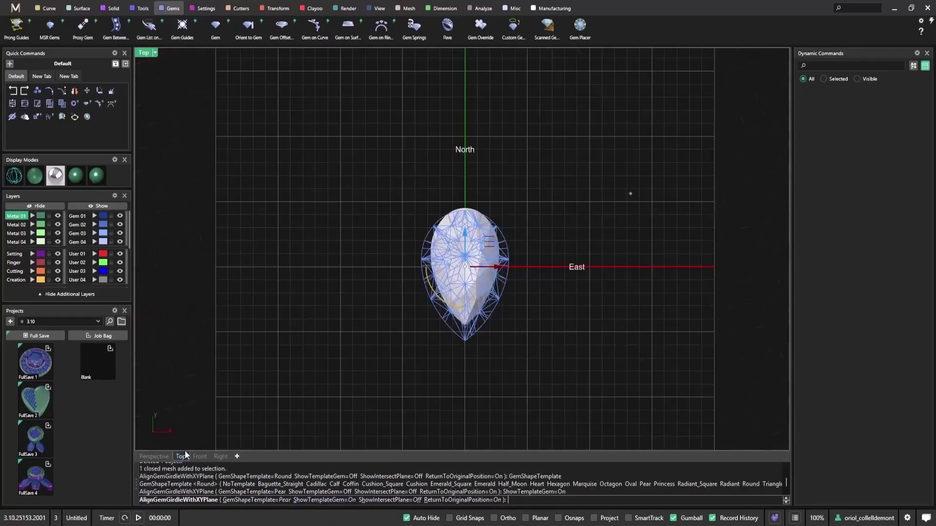
pyautogui.moveTo(465, 241); pyautogui.dragTo(465, 250)
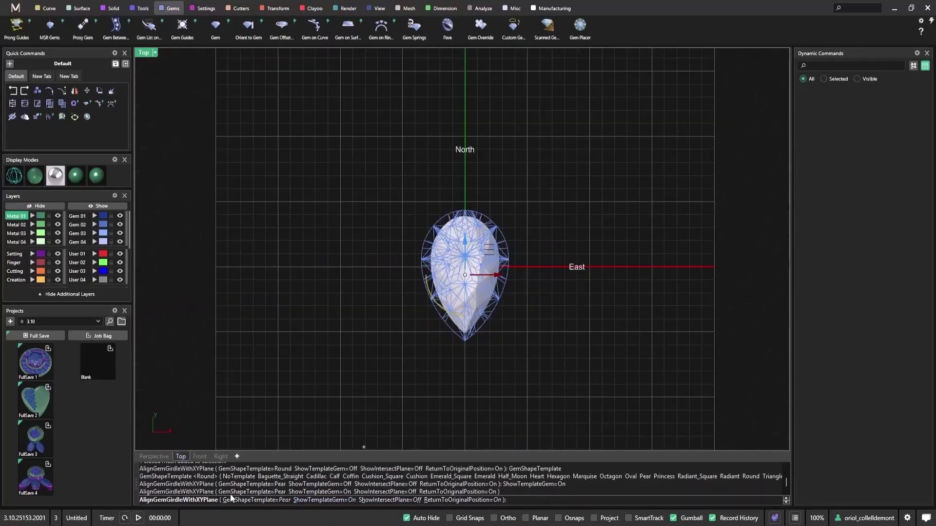
pyautogui.click(219, 457)
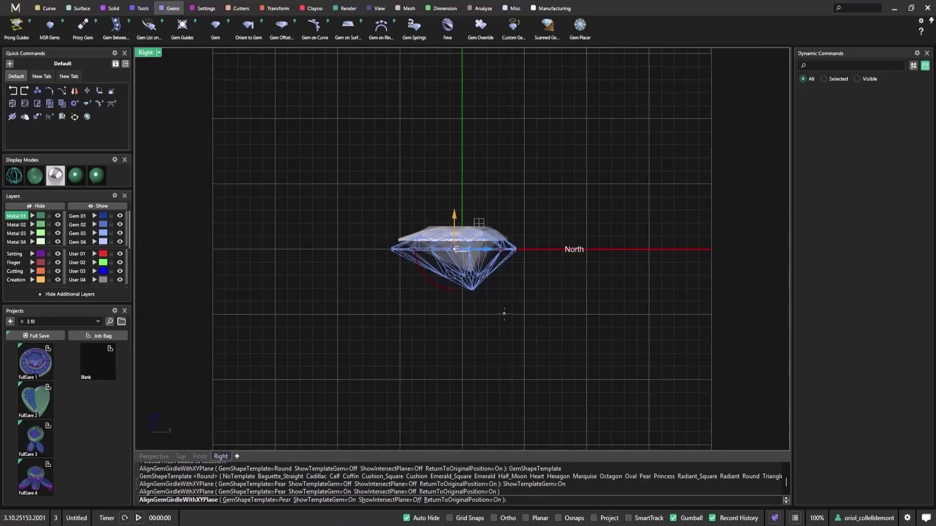
pyautogui.click(395, 500)
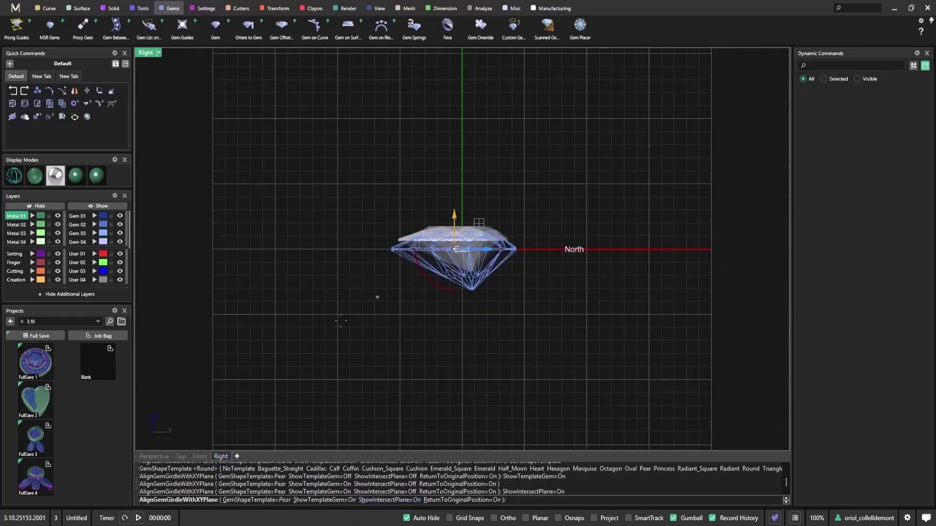
pyautogui.click(162, 457)
pyautogui.moveTo(414, 200); pyautogui.dragTo(551, 83, button='right')
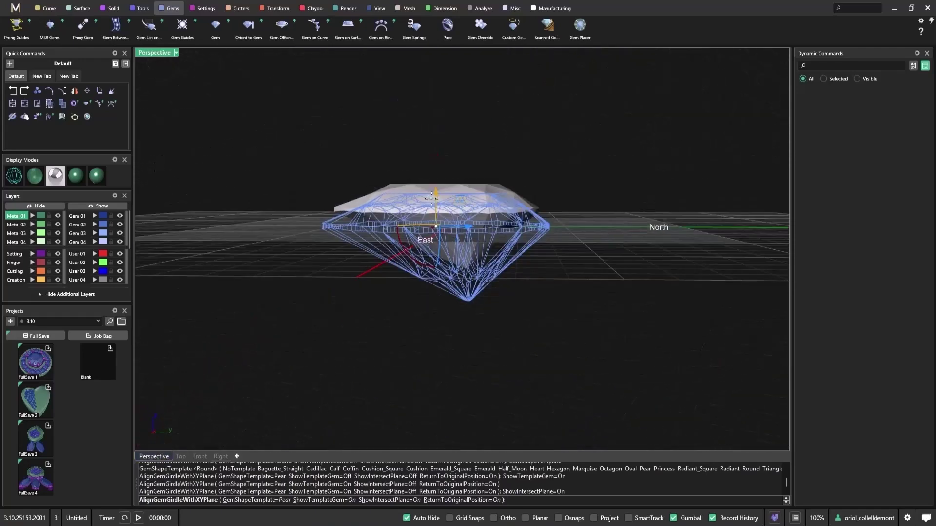
pyautogui.moveTo(434, 194); pyautogui.dragTo(435, 209)
pyautogui.rightClick(531, 367)
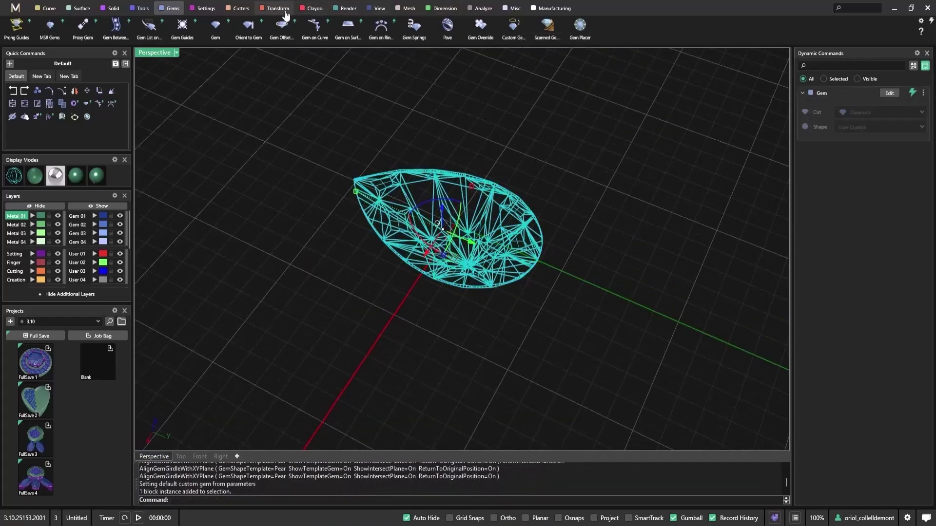
# Step: Try a bezel setting around the converted pear gem
pyautogui.click(205, 9)
pyautogui.click(282, 25)
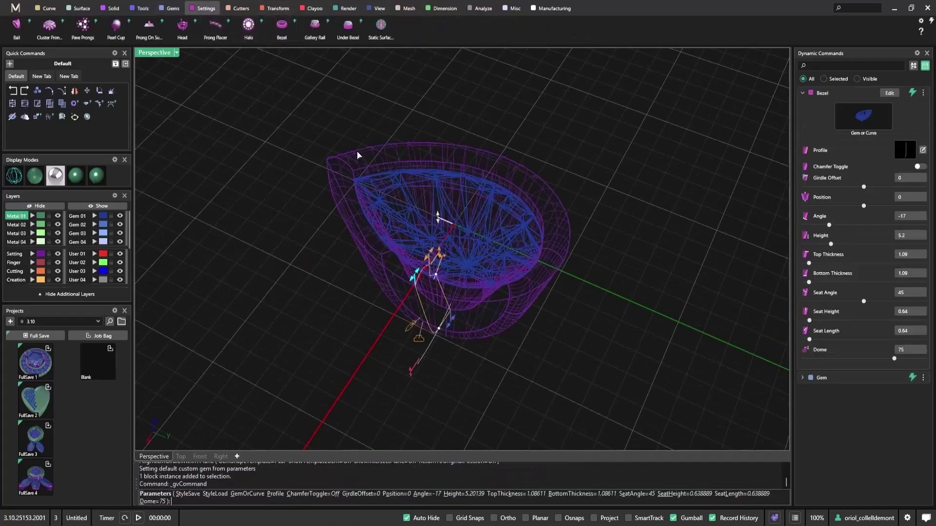
pyautogui.moveTo(414, 255); pyautogui.dragTo(468, 175, button='right')
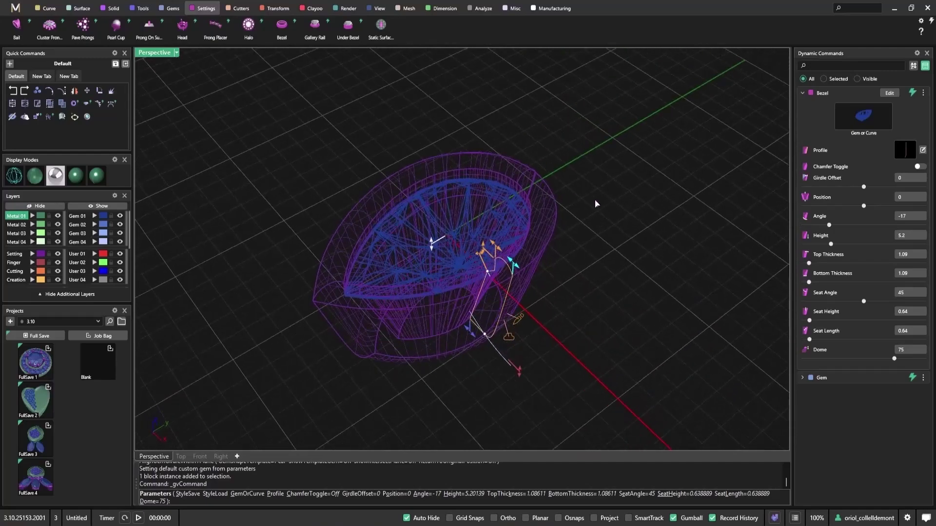
pyautogui.moveTo(595, 200); pyautogui.dragTo(552, 152, button='right')
pyautogui.press('Escape')
# Step: Delete the converted pear gem
pyautogui.moveTo(611, 135); pyautogui.dragTo(486, 310)
pyautogui.press('Delete')
# Step: Draw a closed, irregular rounded curve with six points around the origin
pyautogui.click(46, 8)
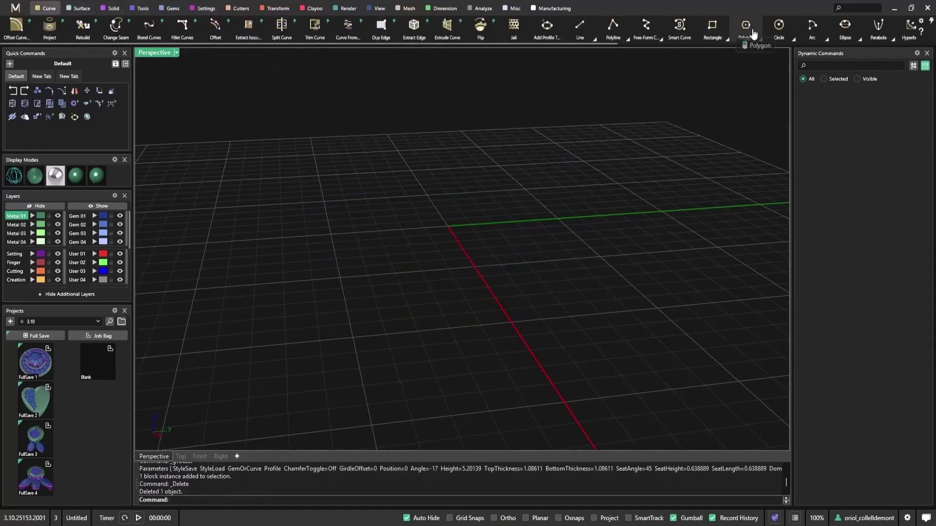
pyautogui.click(642, 39)
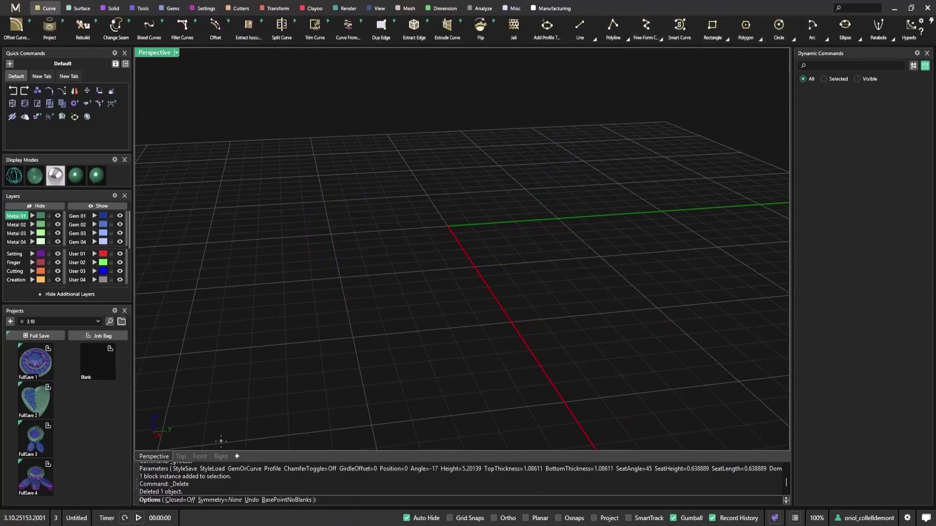
pyautogui.click(181, 500)
pyautogui.moveTo(397, 282); pyautogui.dragTo(423, 139, button='right')
pyautogui.click(416, 131)
pyautogui.click(361, 195)
pyautogui.click(417, 306)
pyautogui.click(482, 327)
pyautogui.click(477, 166)
pyautogui.click(470, 124)
pyautogui.rightClick(470, 124)
# Step: Create a custom gem from the closed curve without selecting any facet points
pyautogui.moveTo(532, 201); pyautogui.dragTo(468, 254, button='right')
pyautogui.click(468, 252)
pyautogui.click(171, 8)
pyautogui.click(513, 27)
pyautogui.click(469, 254)
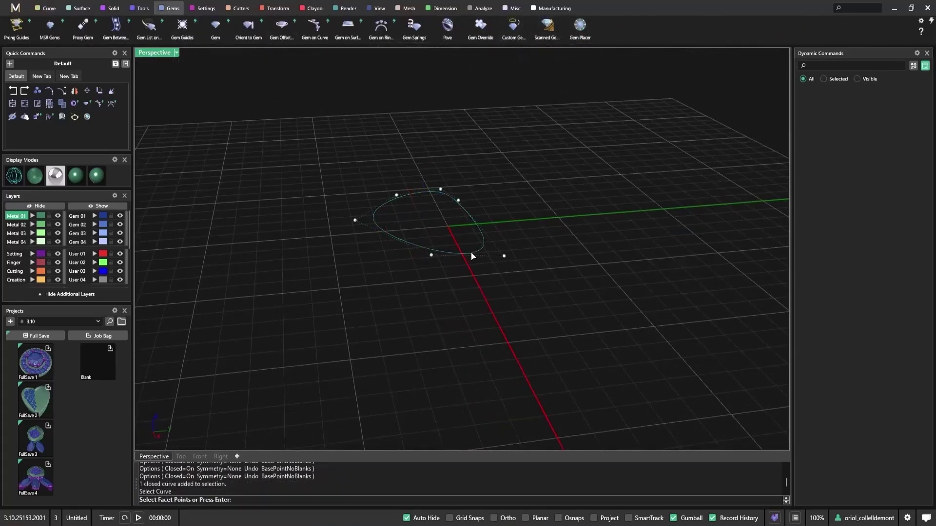
pyautogui.press('Return')
# Step: Convert the custom gem into a mesh and delete the original gem
pyautogui.press('Return')
pyautogui.press('Delete')
pyautogui.moveTo(470, 253); pyautogui.dragTo(434, 259, button='right')
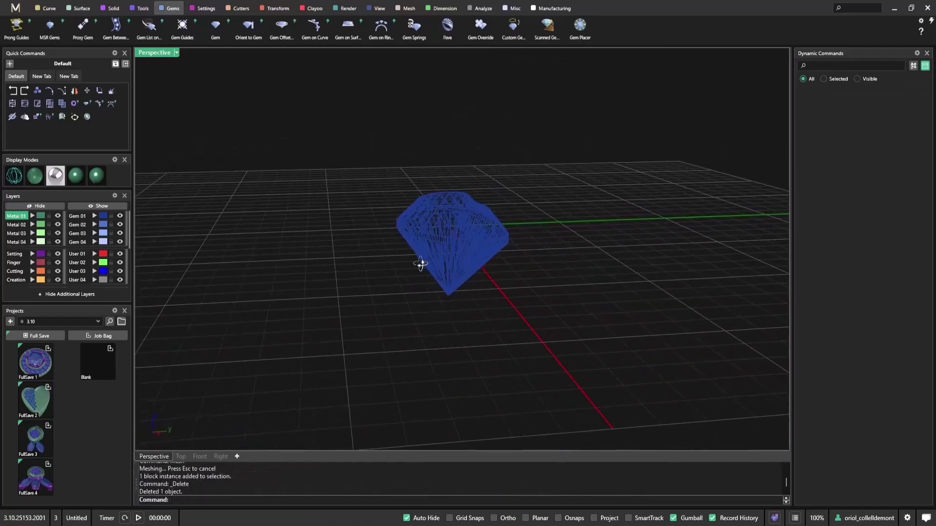
# Step: Run Scanned Gem Converter on the irregular gem mesh with NoTemplate, and turn on ShowTemplateGem and ShowIntersectPlane
pyautogui.click(463, 233)
pyautogui.click(546, 30)
pyautogui.moveTo(495, 146); pyautogui.dragTo(470, 293, button='right')
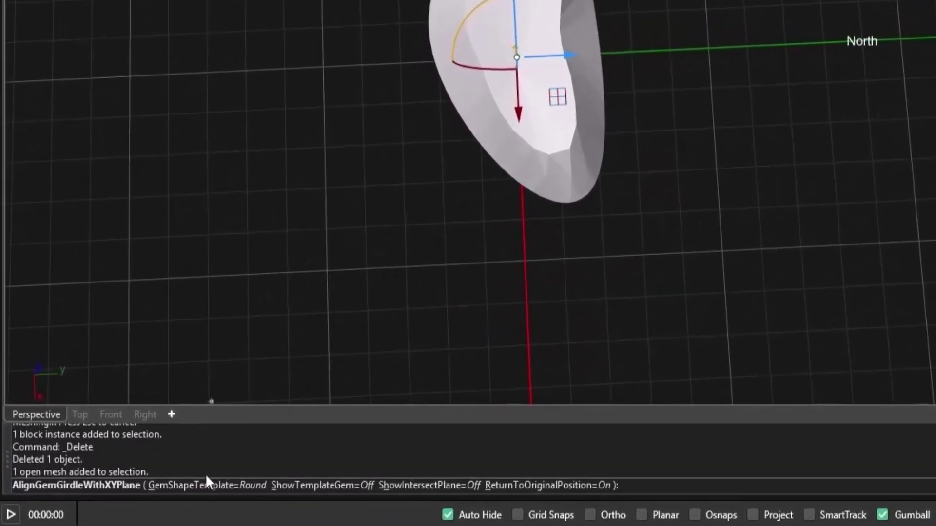
pyautogui.click(206, 482)
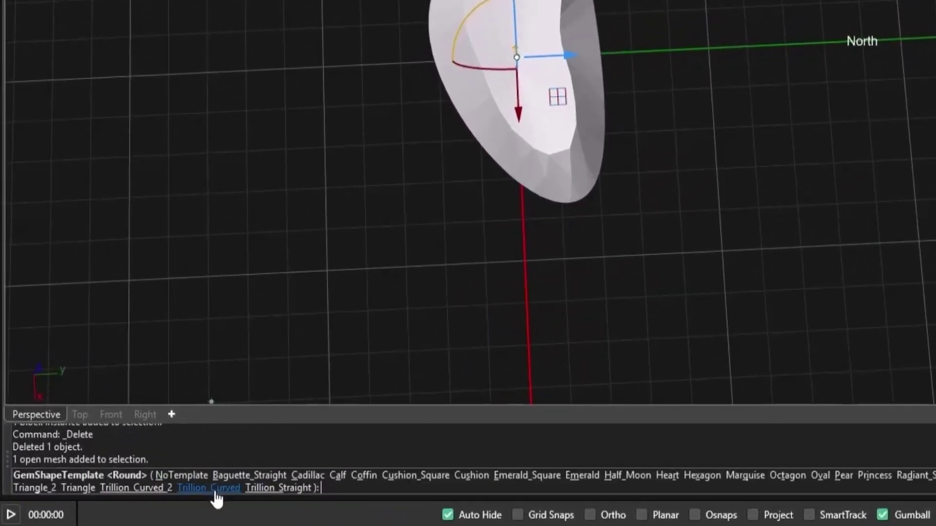
pyautogui.click(188, 474)
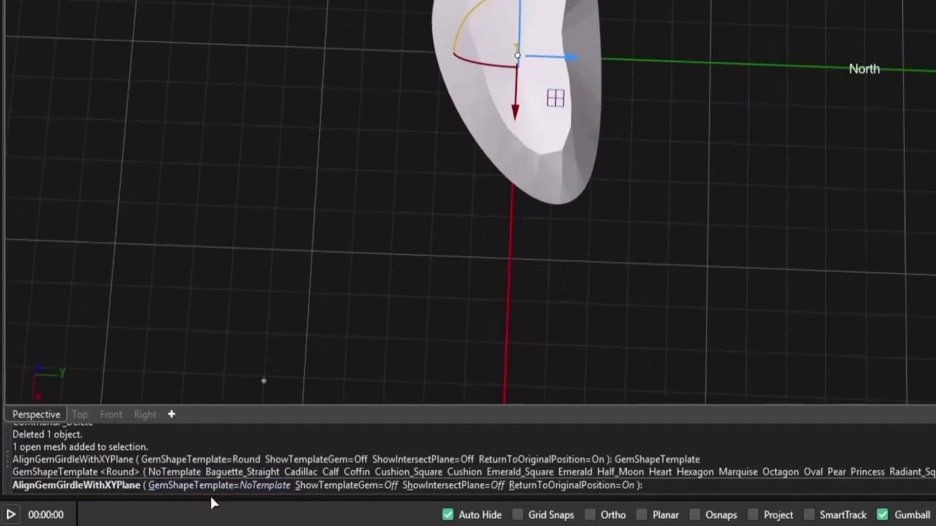
pyautogui.click(340, 485)
pyautogui.click(456, 486)
# Step: Lower the irregular mesh until its girdle lies on the intersect plane and complete the gem conversion
pyautogui.moveTo(492, 263); pyautogui.dragTo(524, 1, button='right')
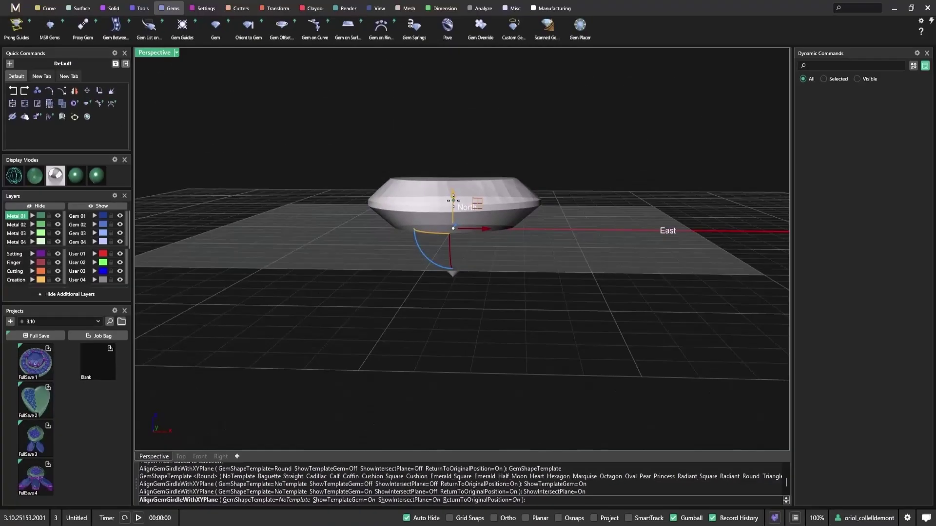
pyautogui.moveTo(453, 200); pyautogui.dragTo(456, 227)
pyautogui.moveTo(518, 180); pyautogui.dragTo(418, 245, button='right')
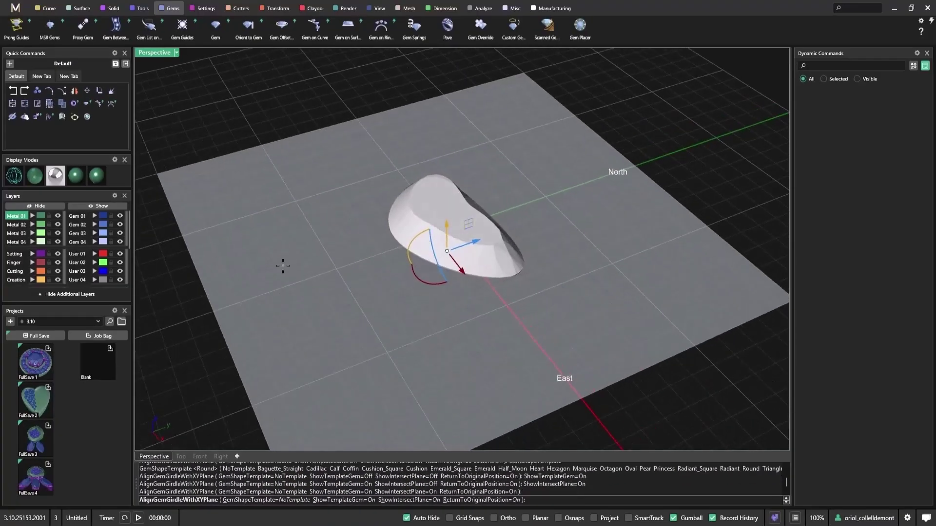
pyautogui.press('Return')
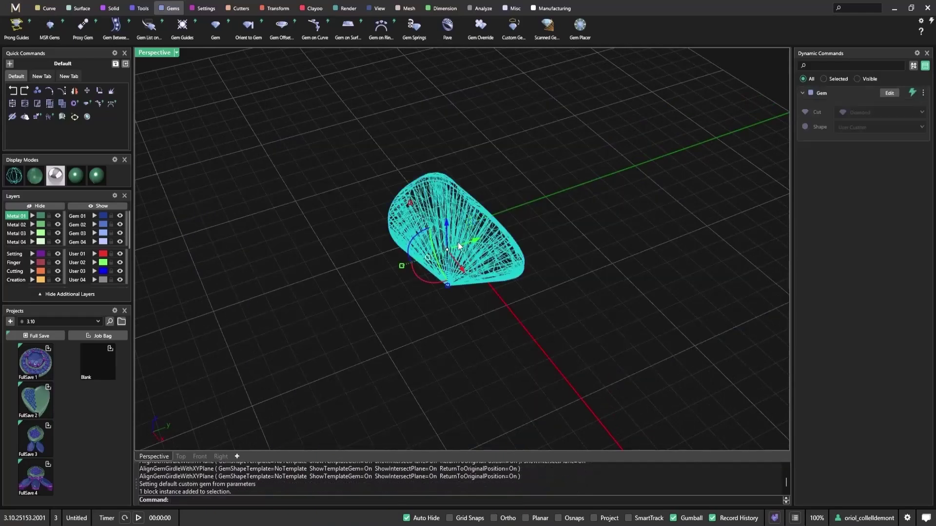
# Step: Create a Gem Offset Curve along the girdle of the converted irregular gem and select it
pyautogui.click(286, 33)
pyautogui.moveTo(347, 194); pyautogui.dragTo(280, 216, button='right')
pyautogui.press('Return')
pyautogui.scroll(3, 447, 250)
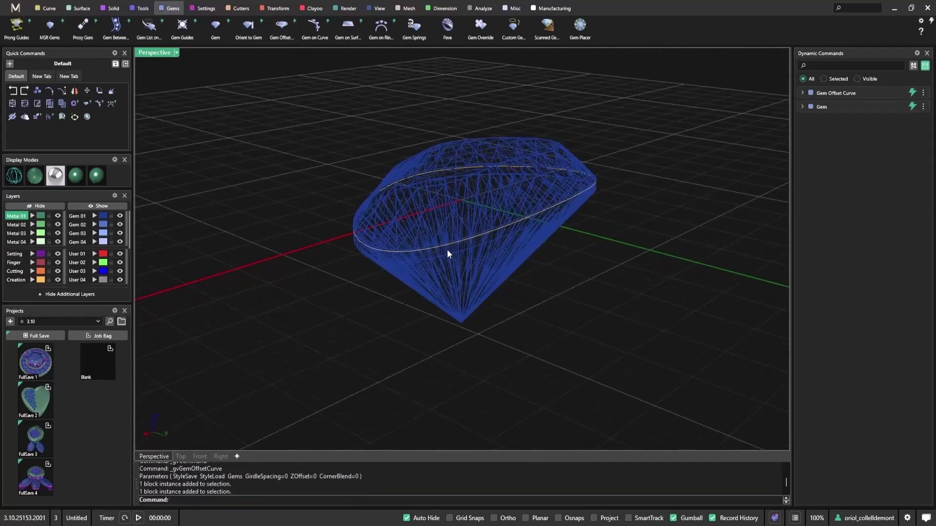
pyautogui.click(447, 245)
pyautogui.click(451, 271)
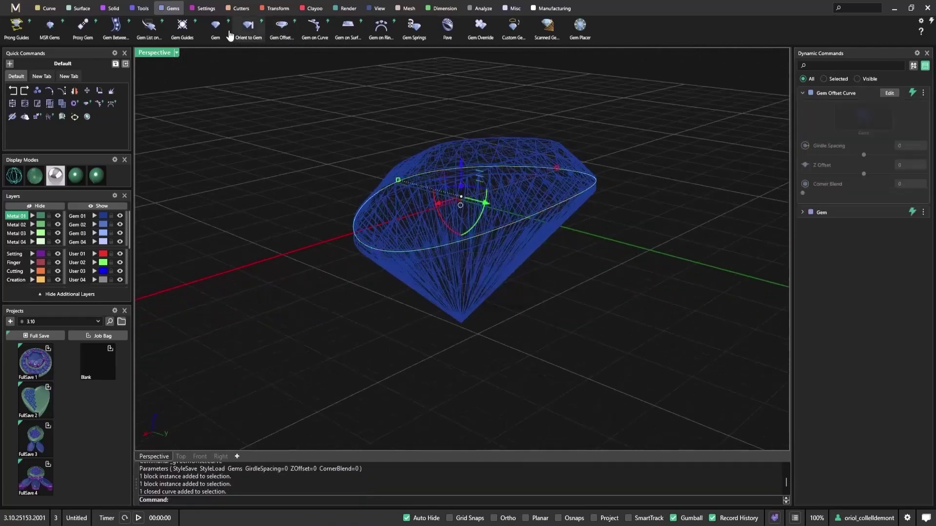
# Step: Create a Bezel around the converted irregular gem and reshape its profile with the on-model handles
pyautogui.click(206, 8)
pyautogui.click(282, 27)
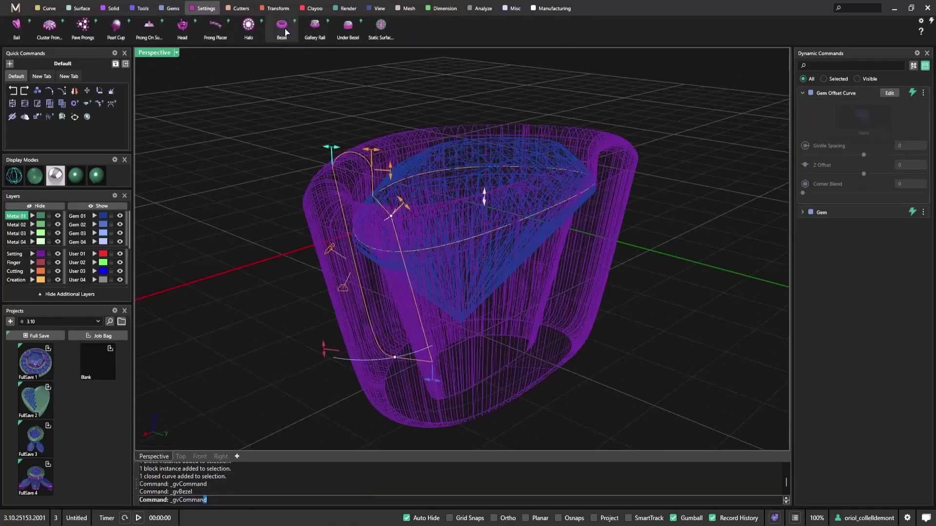
pyautogui.moveTo(295, 64); pyautogui.dragTo(563, 164, button='right')
pyautogui.moveTo(558, 164); pyautogui.dragTo(542, 163)
pyautogui.moveTo(542, 164); pyautogui.dragTo(342, 225, button='right')
pyautogui.moveTo(459, 354); pyautogui.dragTo(452, 356)
pyautogui.rightClick(645, 225)
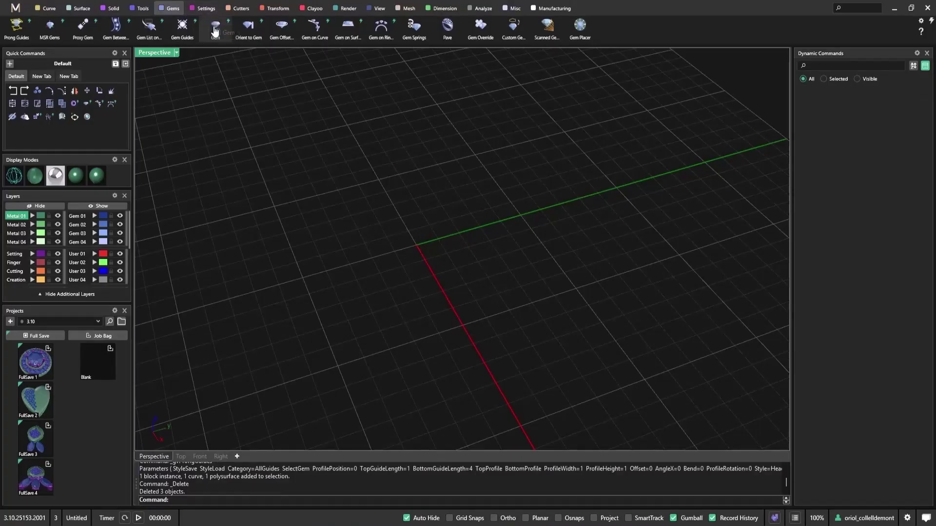
# Step: Add a diamond-cut gem with the Emerald shape at the origin
pyautogui.click(215, 31)
pyautogui.click(851, 127)
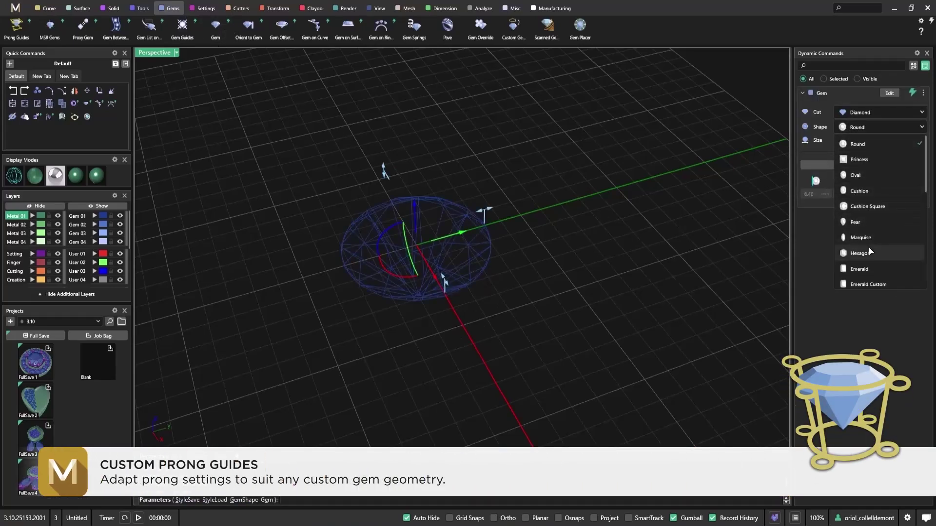
pyautogui.click(865, 271)
pyautogui.moveTo(586, 259); pyautogui.dragTo(632, 256, button='right')
pyautogui.click(613, 273)
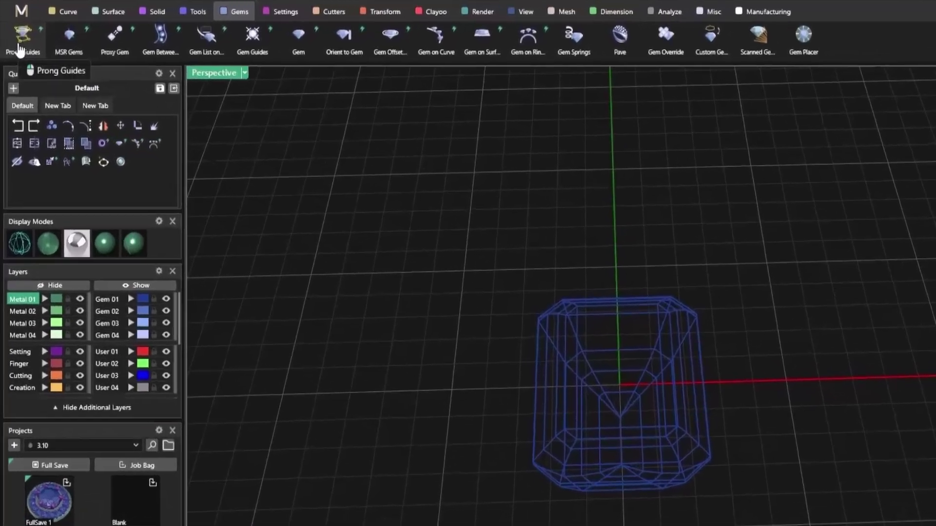
# Step: Place Prong Guides on the emerald gem and set Angle X to 13 and Bend to -21 for all guides
pyautogui.click(18, 41)
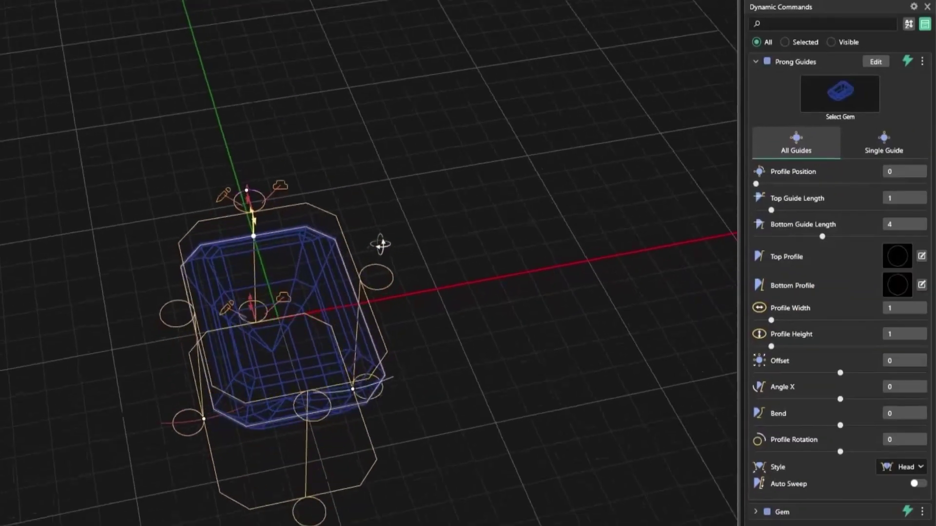
pyautogui.moveTo(382, 244); pyautogui.dragTo(343, 170, button='right')
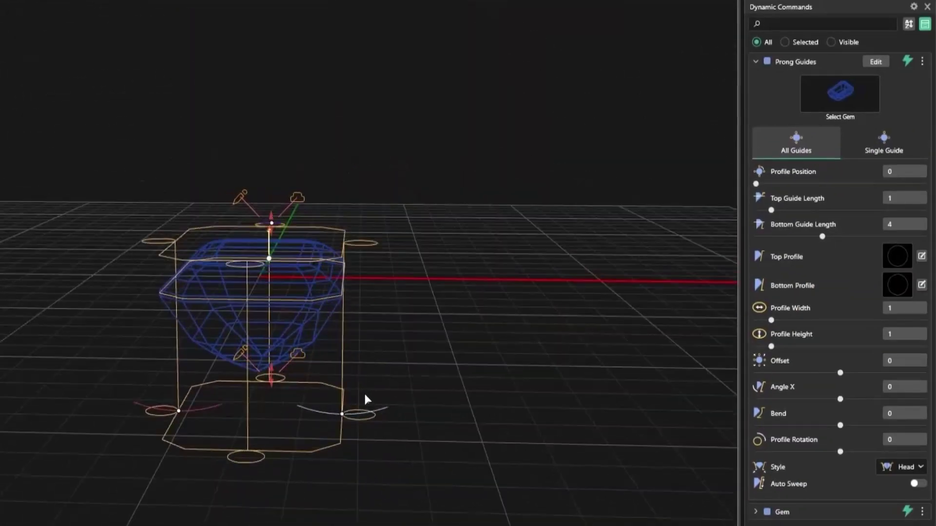
pyautogui.moveTo(340, 413); pyautogui.dragTo(312, 412)
pyautogui.moveTo(179, 411)
pyautogui.moveTo(178, 410); pyautogui.dragTo(129, 405)
pyautogui.moveTo(367, 243); pyautogui.dragTo(340, 361, button='right')
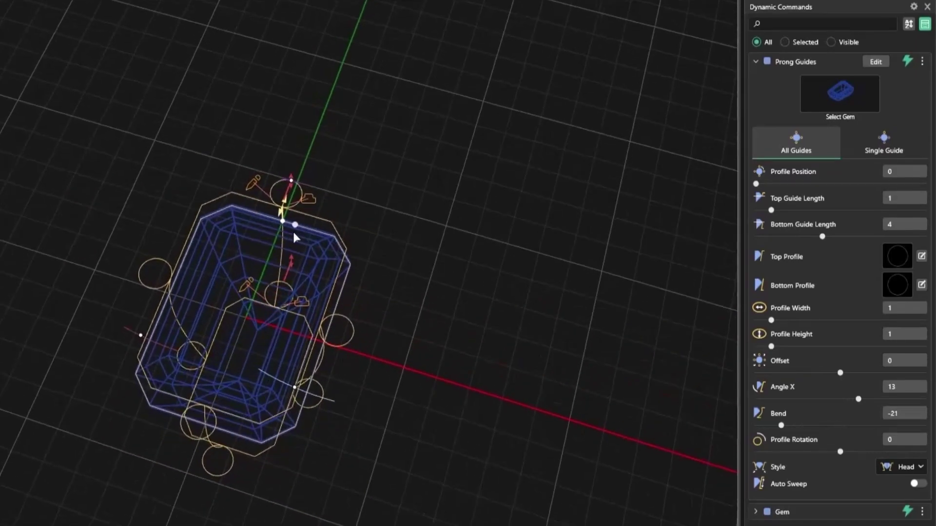
# Step: Slide the prong guides along the girdle, then use single-guide editing to place a guide at the corner with Profile Position 0.1
pyautogui.moveTo(282, 225)
pyautogui.mouseDown()
pyautogui.moveTo(309, 231)
pyautogui.moveTo(277, 236)
pyautogui.mouseUp()
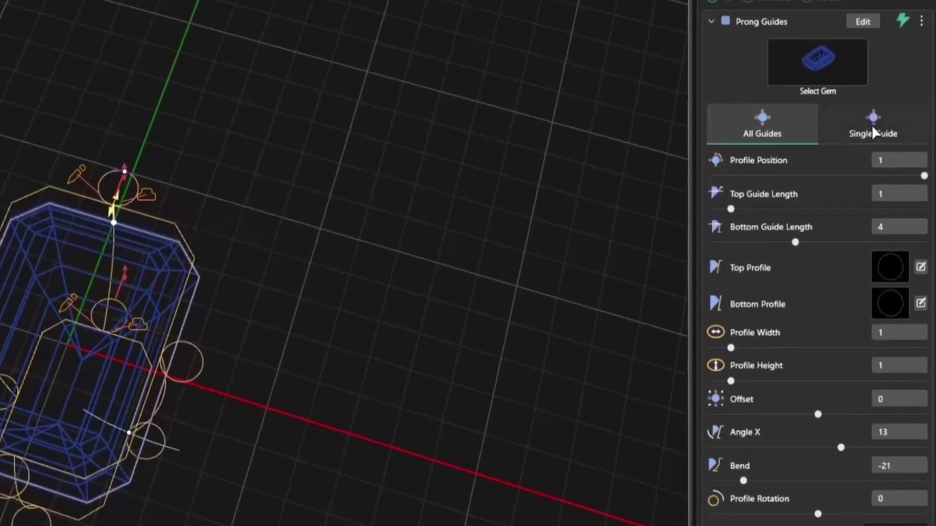
pyautogui.click(872, 131)
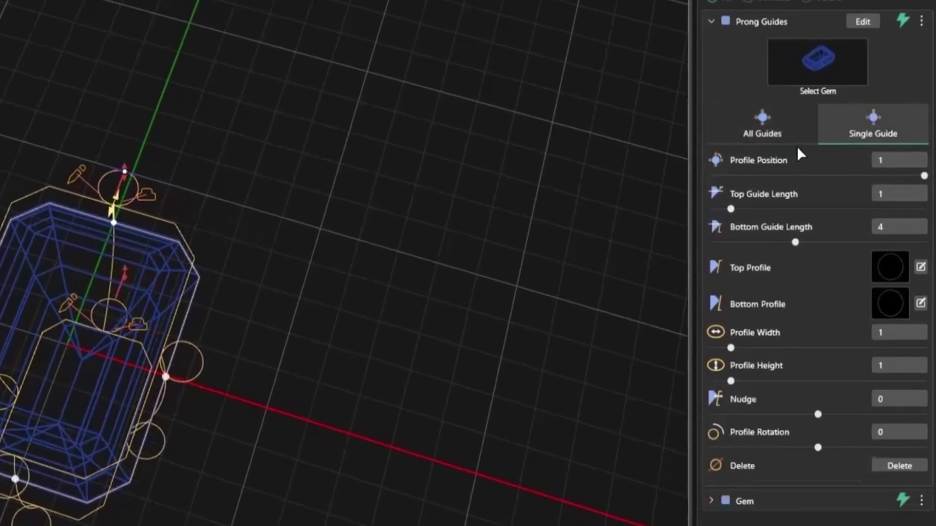
pyautogui.moveTo(114, 223); pyautogui.dragTo(117, 226)
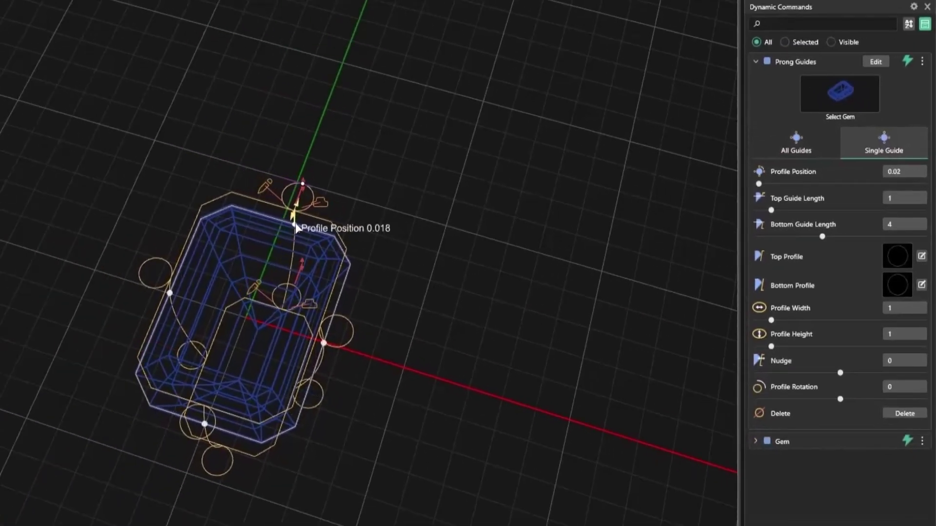
pyautogui.moveTo(296, 228); pyautogui.dragTo(333, 259)
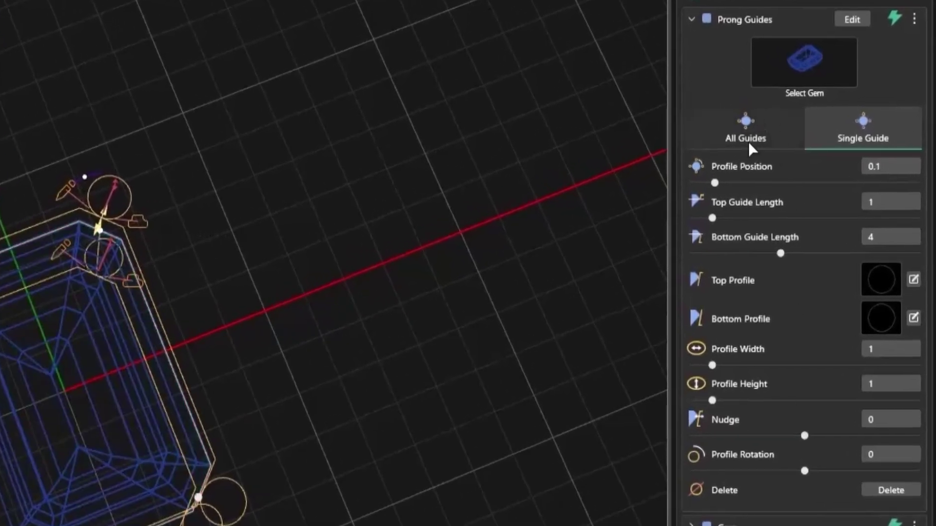
# Step: Enable Auto Sweep for all prong guides and set Angle X to 18 and Bend to -20
pyautogui.click(748, 143)
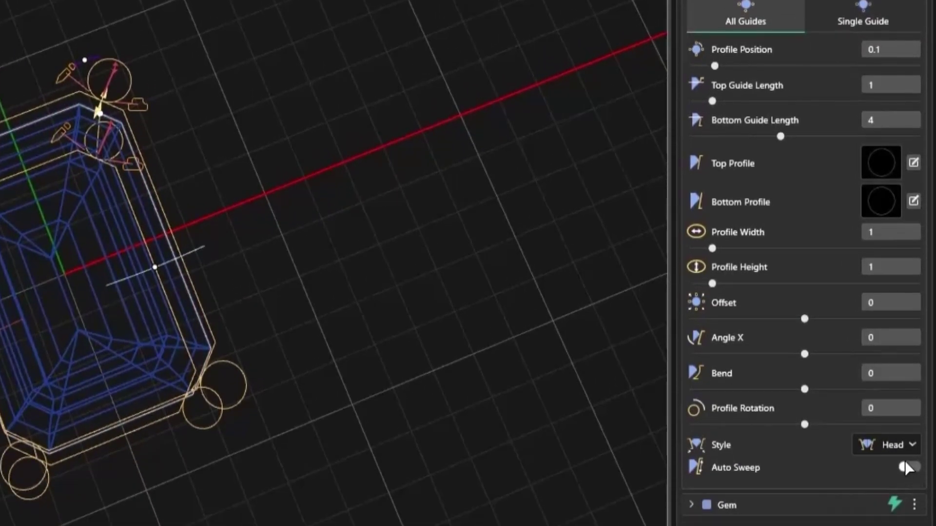
pyautogui.click(906, 465)
pyautogui.moveTo(560, 336); pyautogui.dragTo(376, 424, button='right')
pyautogui.moveTo(360, 412)
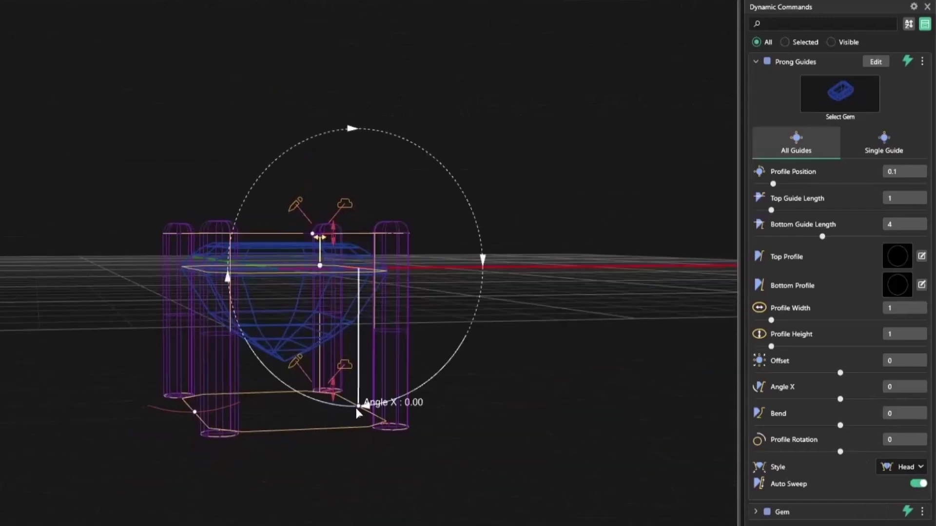
pyautogui.moveTo(358, 408); pyautogui.dragTo(331, 390)
pyautogui.moveTo(195, 414)
pyautogui.moveTo(196, 418); pyautogui.dragTo(146, 402)
# Step: Shorten the Top Guide Length to 0.5 and replace the prong profile with a flat-bottomed rounded profile from the library
pyautogui.moveTo(426, 359); pyautogui.dragTo(382, 236, button='right')
pyautogui.moveTo(367, 233)
pyautogui.moveTo(367, 233); pyautogui.dragTo(367, 243)
pyautogui.click(903, 256)
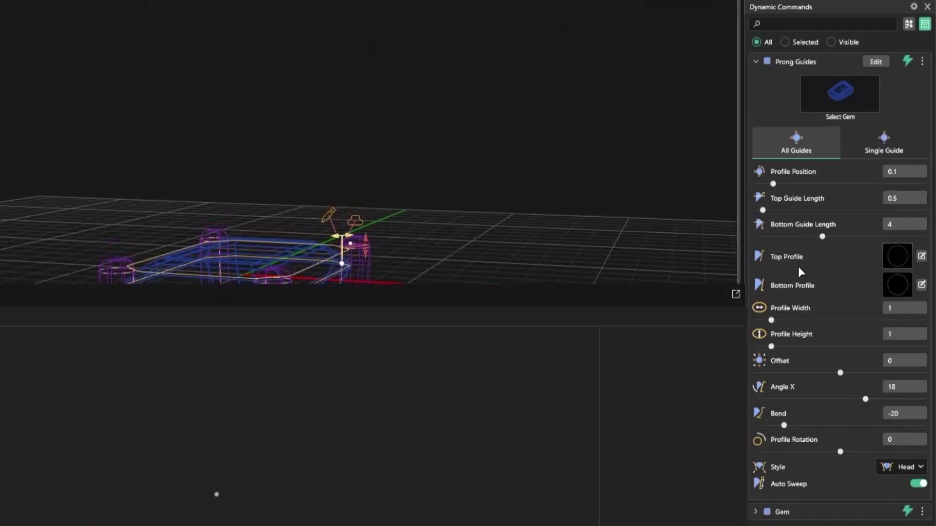
pyautogui.doubleClick(1, 391)
pyautogui.moveTo(260, 251); pyautogui.dragTo(318, 342, button='right')
pyautogui.moveTo(442, 333); pyautogui.dragTo(437, 325, button='right')
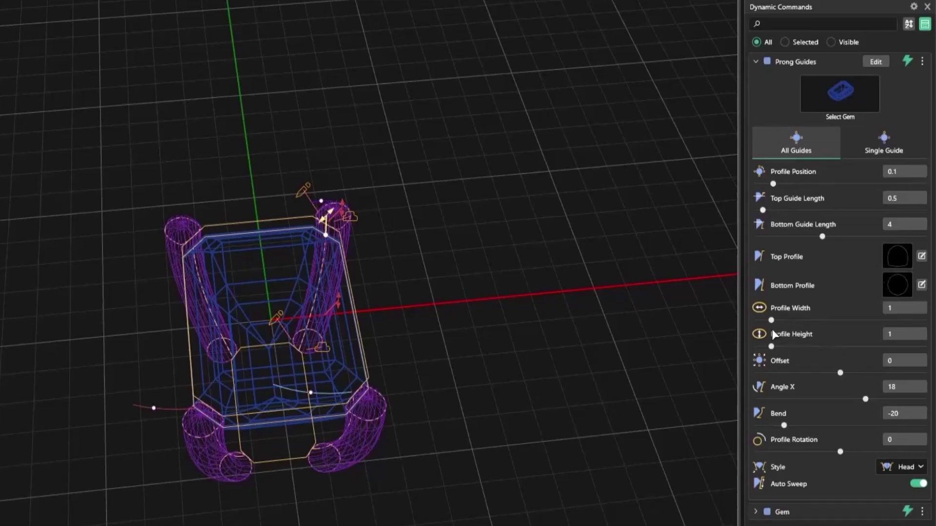
# Step: Set the prongs' Profile Width to 1.4, Profile Height to 0.9, Offset to 0.1 and Profile Rotation to -6
pyautogui.moveTo(771, 321); pyautogui.dragTo(769, 347)
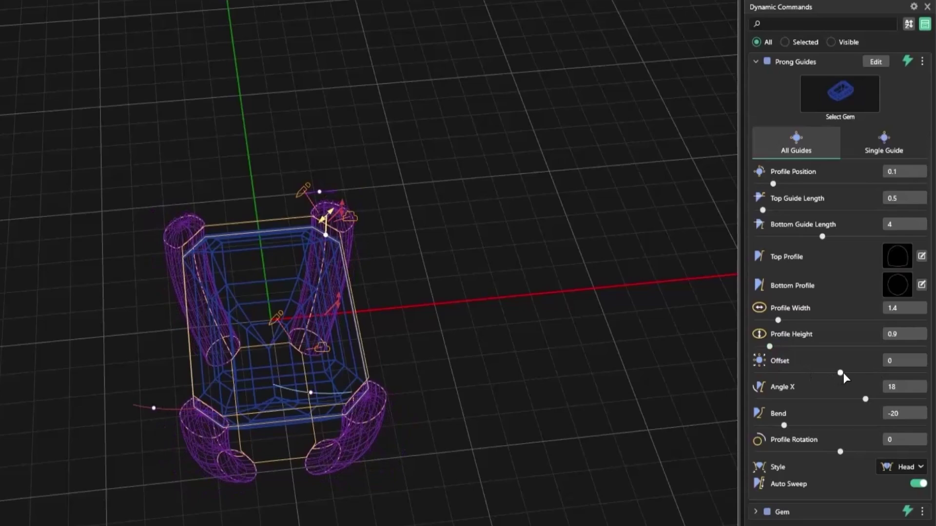
pyautogui.moveTo(840, 372); pyautogui.dragTo(843, 373)
pyautogui.moveTo(568, 375); pyautogui.dragTo(518, 357, button='right')
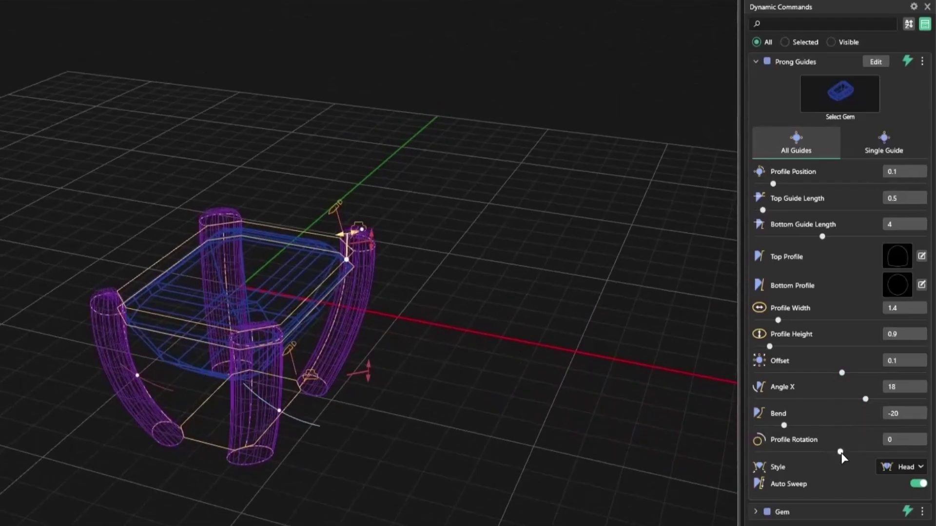
pyautogui.moveTo(840, 452)
pyautogui.mouseDown()
pyautogui.moveTo(858, 453)
pyautogui.moveTo(837, 448)
pyautogui.mouseUp()
pyautogui.moveTo(407, 349); pyautogui.dragTo(388, 267, button='right')
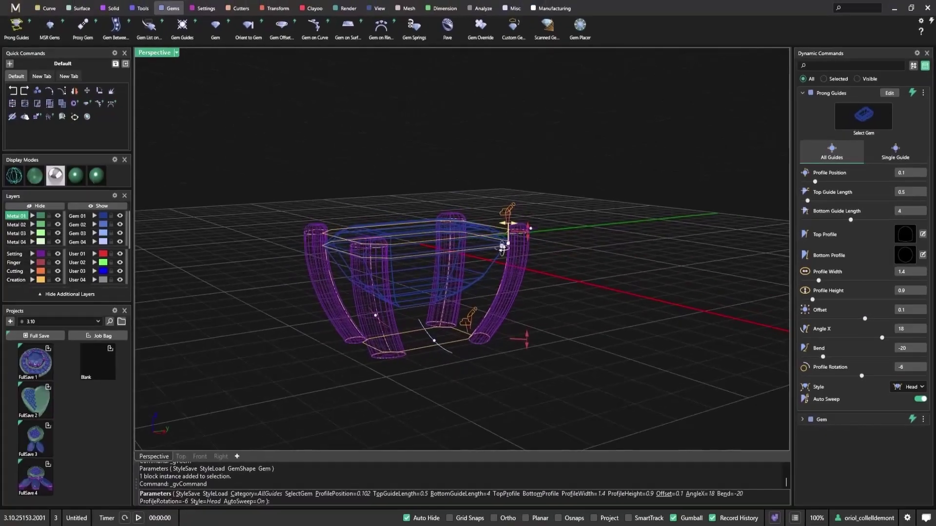
pyautogui.moveTo(502, 247); pyautogui.dragTo(589, 288, button='right')
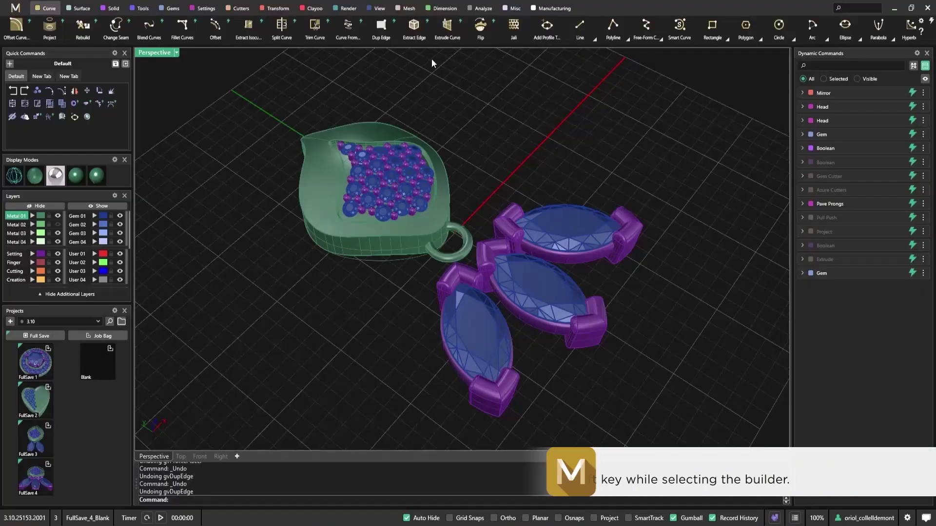
# Step: Duplicate the leaf body's upper rim, pavé border and lower rim edges as curves with Dup Edge
pyautogui.click(384, 34)
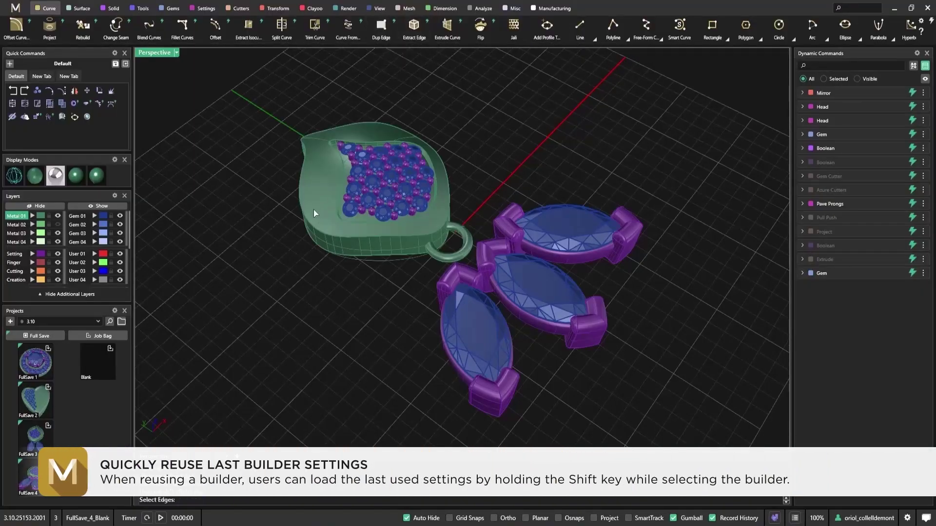
pyautogui.click(318, 230)
pyautogui.click(341, 189)
pyautogui.click(329, 257)
pyautogui.press('Return')
# Step: Run Profile Placer on the duplicated upper rim curve and assign profile 02 from the Shank library
pyautogui.moveTo(310, 287); pyautogui.dragTo(288, 178, button='right')
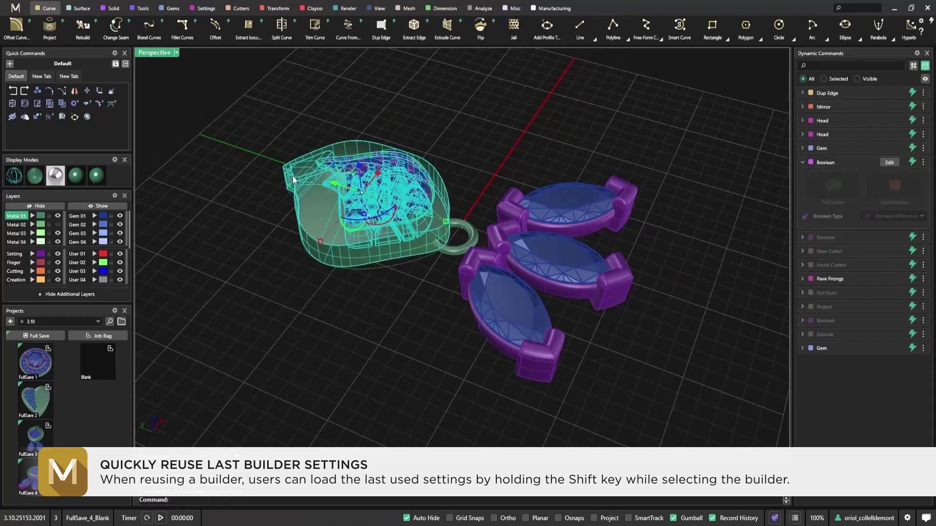
pyautogui.click(306, 165)
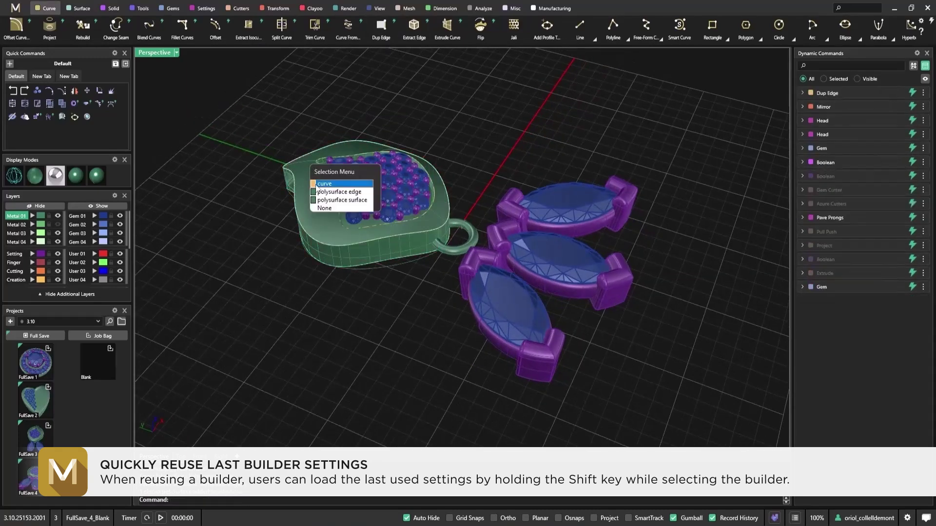
pyautogui.click(323, 183)
pyautogui.click(48, 120)
pyautogui.moveTo(244, 202); pyautogui.dragTo(339, 127, button='right')
pyautogui.moveTo(272, 184); pyautogui.dragTo(279, 229, button='right')
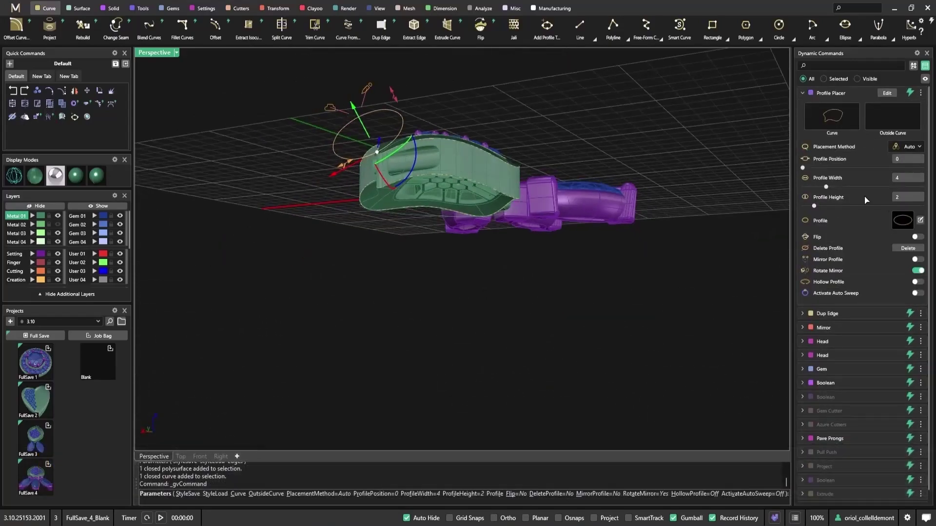
pyautogui.click(902, 220)
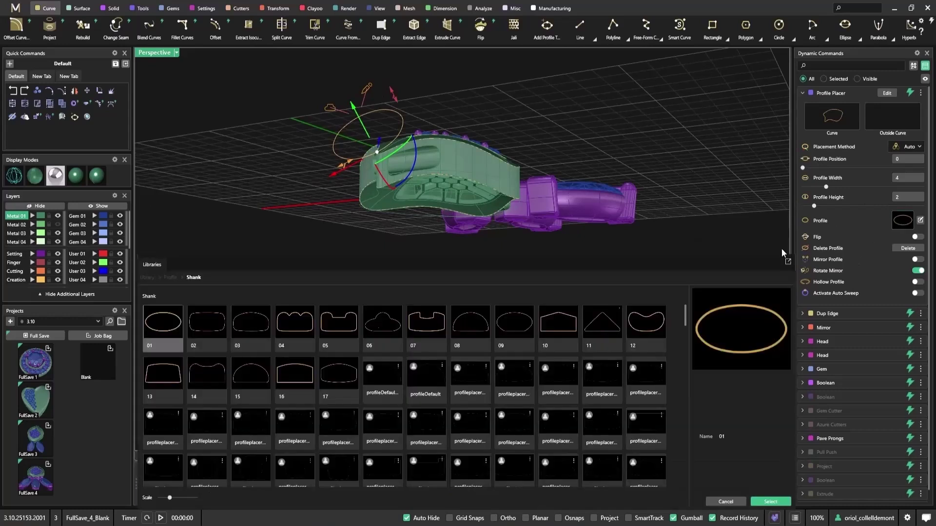
pyautogui.doubleClick(226, 331)
# Step: Resize the rim profile to 0.6 mm wide and 0.4 mm high, and activate Auto Sweep
pyautogui.moveTo(400, 108); pyautogui.dragTo(403, 130)
pyautogui.moveTo(352, 166); pyautogui.dragTo(405, 145)
pyautogui.click(920, 295)
pyautogui.moveTo(649, 306); pyautogui.dragTo(619, 296, button='right')
pyautogui.moveTo(532, 320); pyautogui.dragTo(529, 300, button='right')
pyautogui.scroll(5, 338, 221)
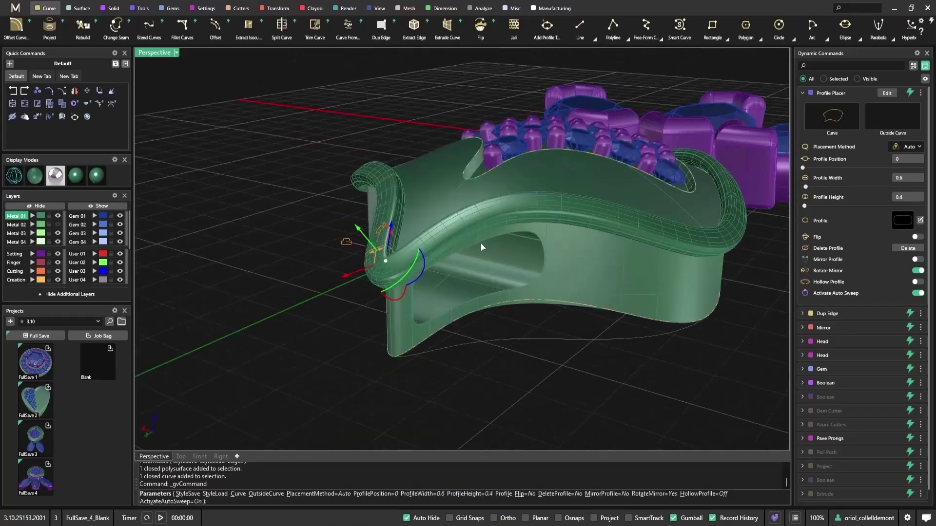
# Step: Narrow the upper rim profile to a width of 0.3 mm and complete the Profile Placer
pyautogui.moveTo(483, 247); pyautogui.dragTo(488, 261, button='right')
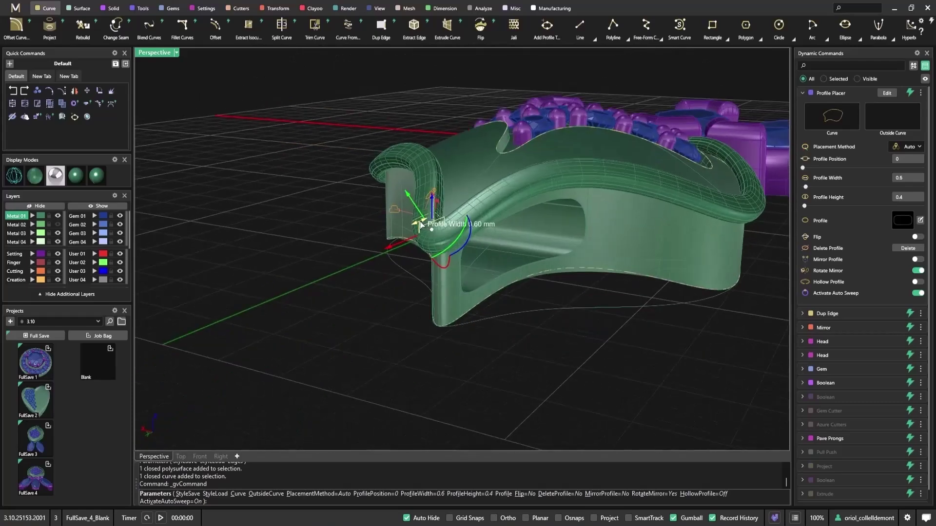
pyautogui.moveTo(419, 225); pyautogui.dragTo(428, 222)
pyautogui.moveTo(629, 280)
pyautogui.mouseDown(button='right')
pyautogui.moveTo(634, 316)
pyautogui.moveTo(631, 265)
pyautogui.mouseUp(button='right')
pyautogui.rightClick(623, 328)
pyautogui.moveTo(622, 327); pyautogui.dragTo(606, 309, button='right')
# Step: Run Profile Placer with the last used settings on the lower rim curve and rotate its profile to fit the edge
pyautogui.press('shift')
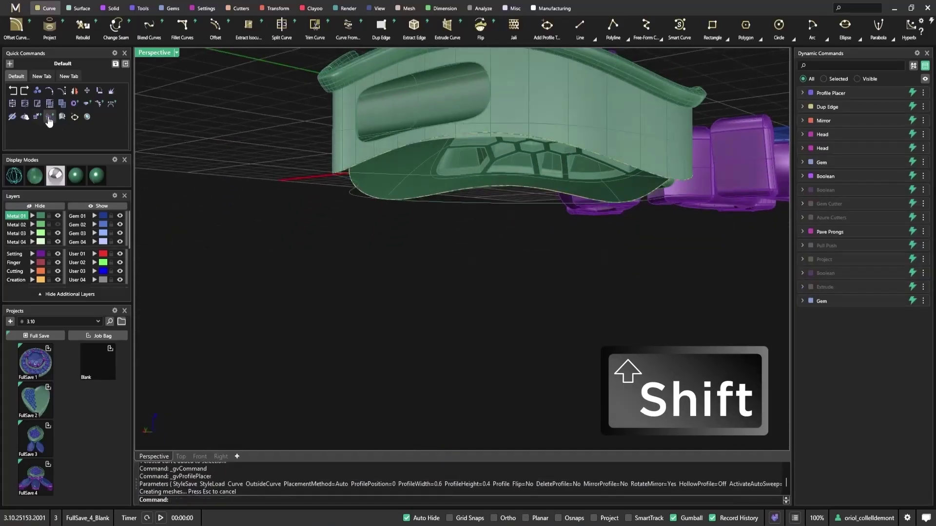
pyautogui.click(49, 120)
pyautogui.keyDown('shift'); pyautogui.click(587, 154); pyautogui.keyUp('shift')
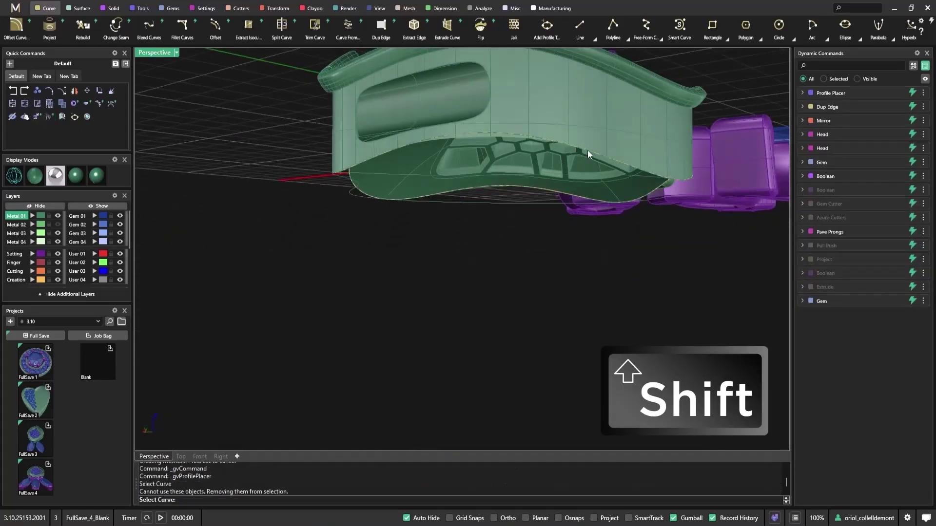
pyautogui.click(580, 150)
pyautogui.moveTo(507, 263); pyautogui.dragTo(478, 278, button='right')
pyautogui.moveTo(641, 192); pyautogui.dragTo(712, 255, button='right')
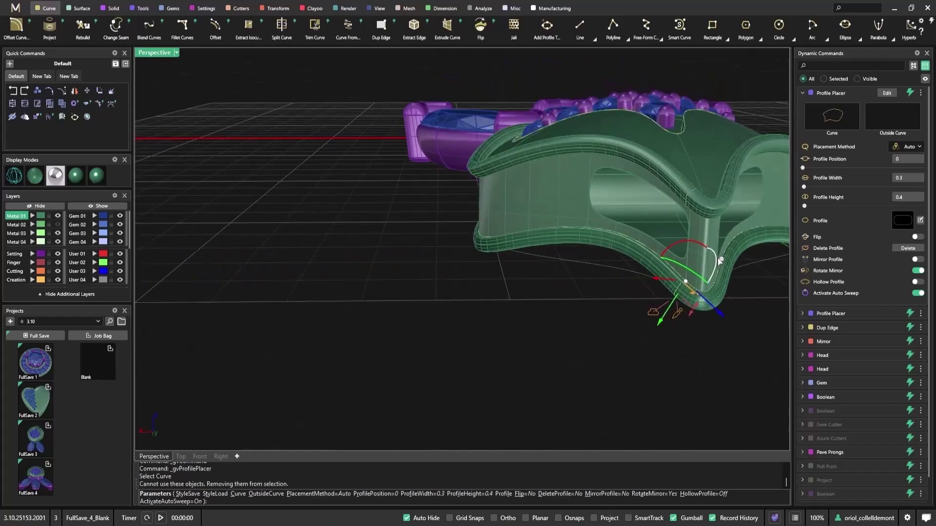
pyautogui.moveTo(716, 259); pyautogui.dragTo(679, 314)
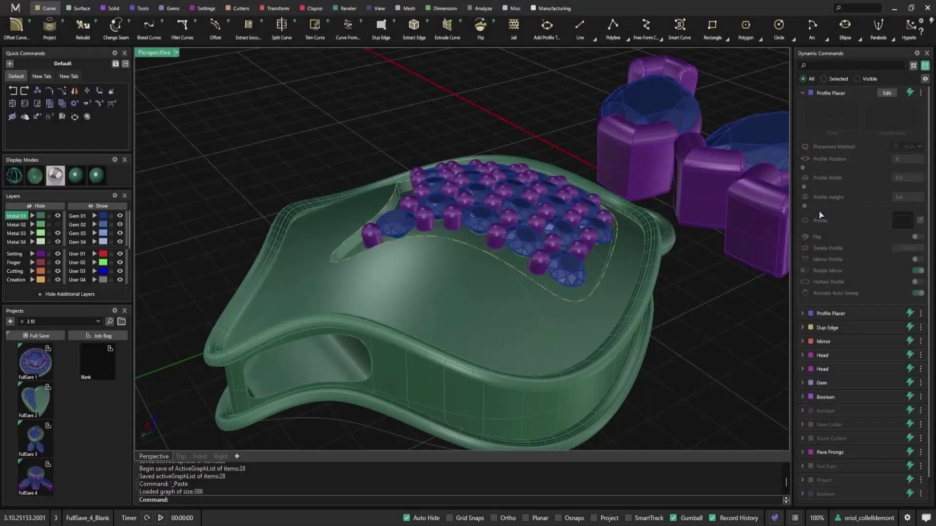
# Step: Edit the pasted Profile Placer copy, assign the pavé border curve as its curve, rotate the profile and complete the edit
pyautogui.click(889, 93)
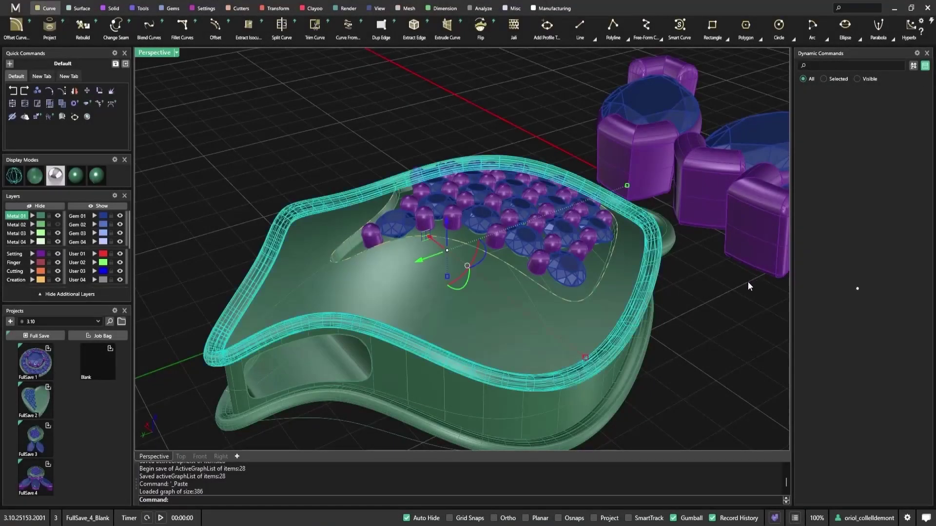
pyautogui.click(889, 93)
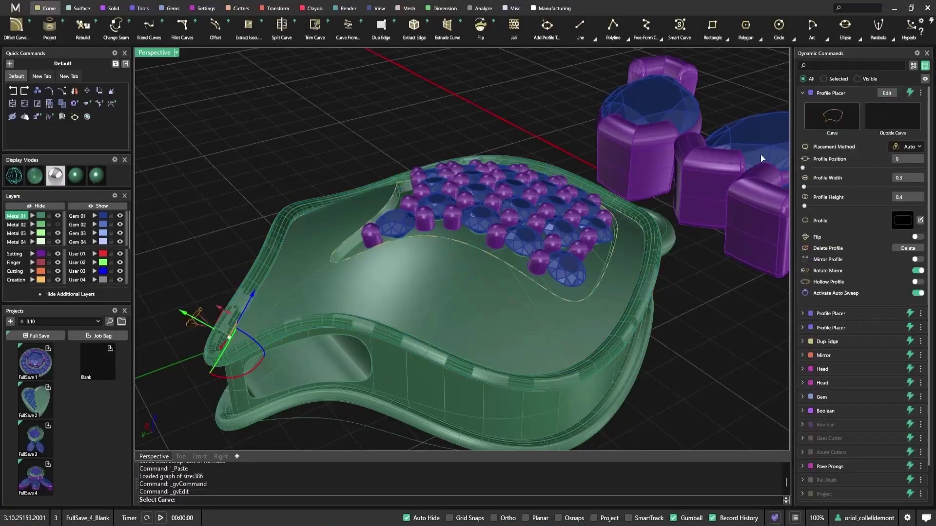
pyautogui.click(345, 244)
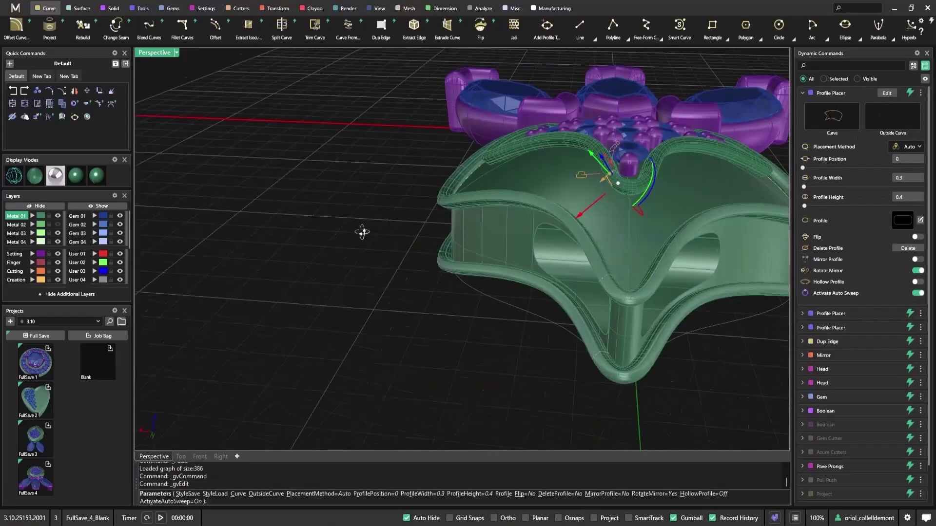
pyautogui.moveTo(384, 270); pyautogui.dragTo(312, 247, button='right')
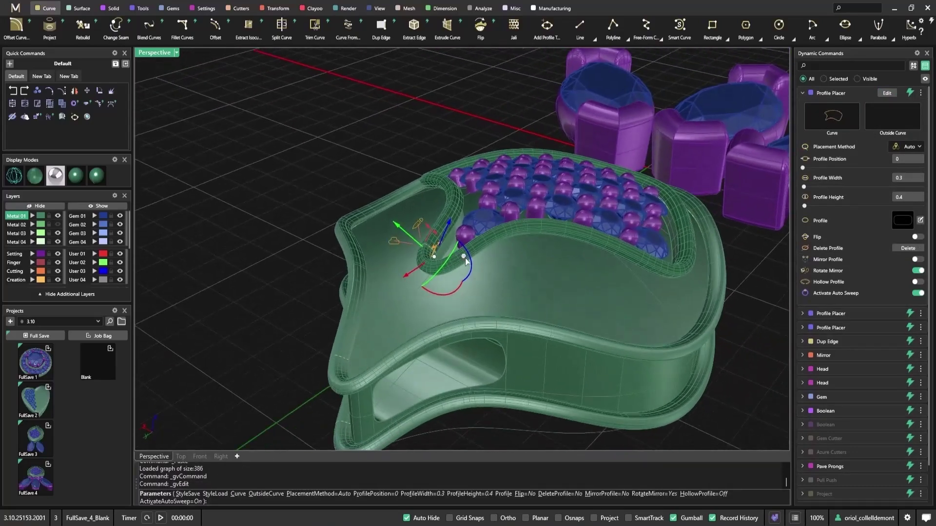
pyautogui.moveTo(471, 258); pyautogui.dragTo(480, 282)
pyautogui.rightClick(255, 225)
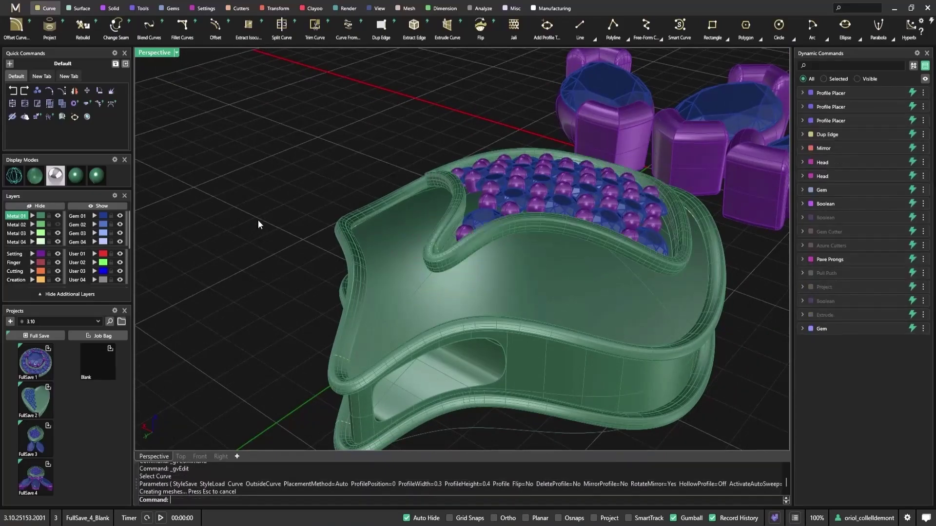
# Step: Apply Texture 3D with library texture 038 to the top surface surrounding the pavé gems
pyautogui.scroll(-4, 258, 220)
pyautogui.moveTo(305, 224); pyautogui.dragTo(754, 312, button='right')
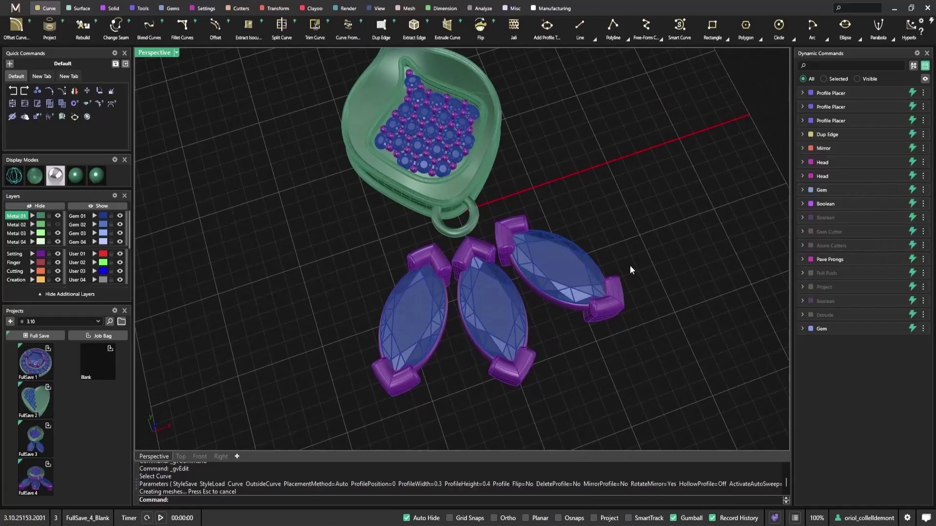
pyautogui.moveTo(600, 151); pyautogui.dragTo(583, 198, button='right')
pyautogui.click(334, 121)
pyautogui.click(114, 9)
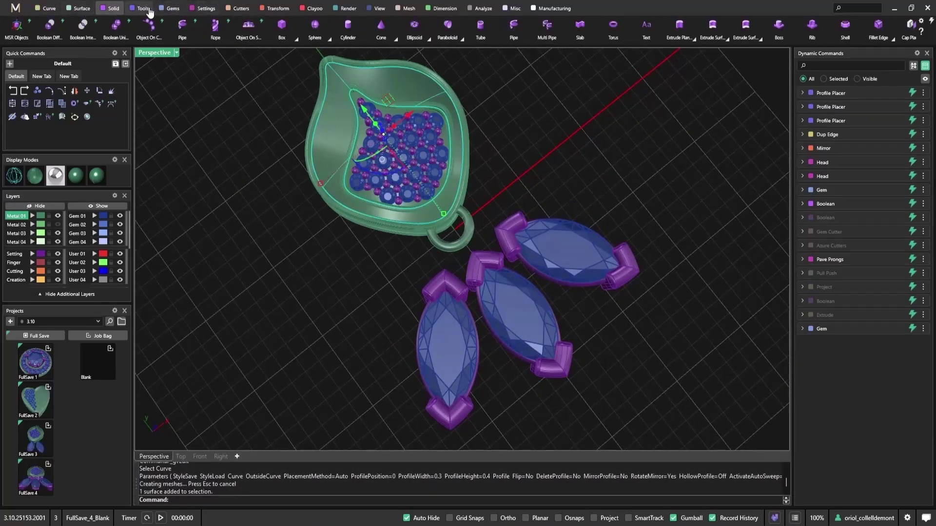
pyautogui.click(142, 8)
pyautogui.click(49, 27)
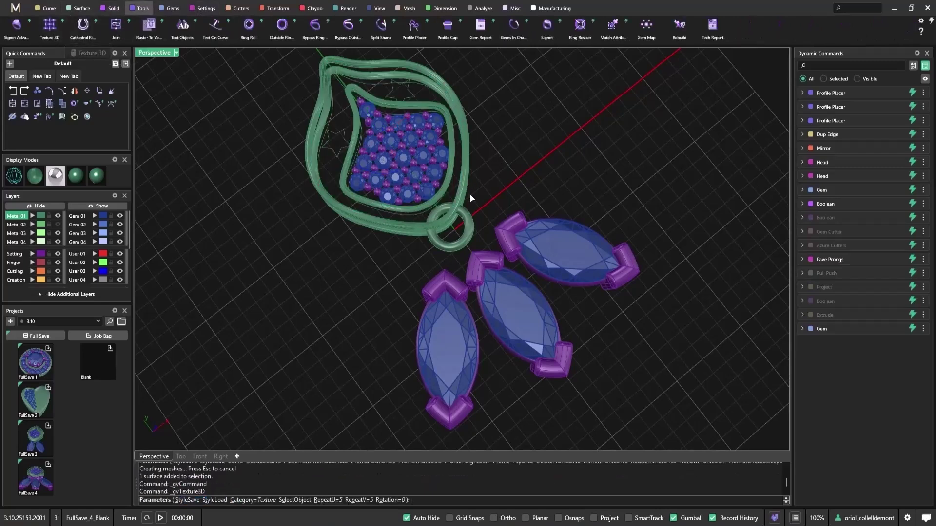
pyautogui.scroll(-3, 606, 412)
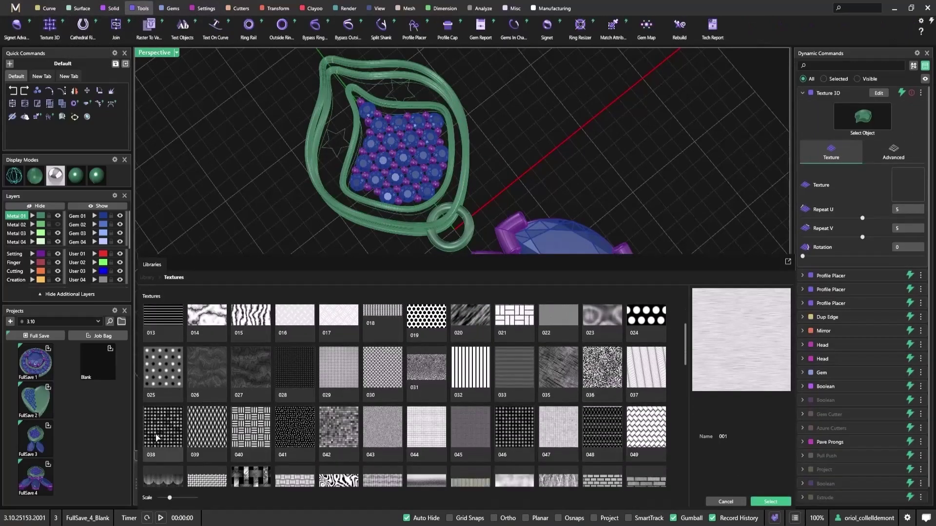
pyautogui.click(157, 437)
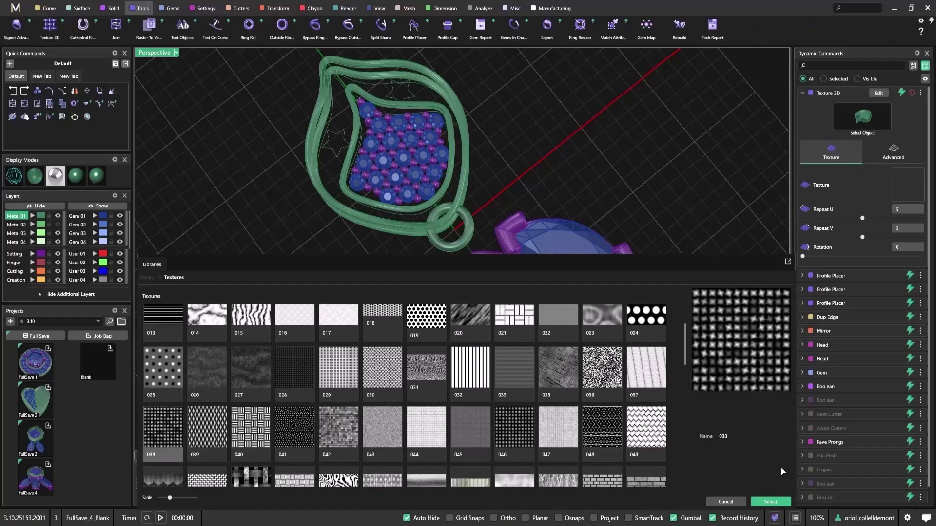
pyautogui.click(770, 501)
pyautogui.moveTo(559, 174); pyautogui.dragTo(561, 157, button='right')
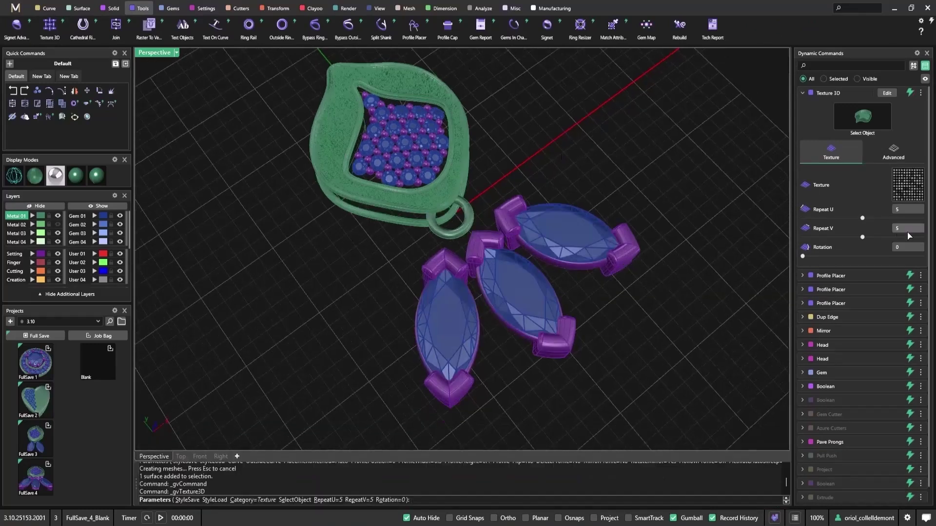
# Step: Set the texture's Repeat U and Repeat V to 1, use a white height of 0.3, and complete Texture 3D
pyautogui.click(905, 209)
pyautogui.write('1')
pyautogui.press('Tab')
pyautogui.write('1')
pyautogui.press('Tab')
pyautogui.moveTo(355, 223); pyautogui.dragTo(361, 136, button='right')
pyautogui.scroll(7, 319, 182)
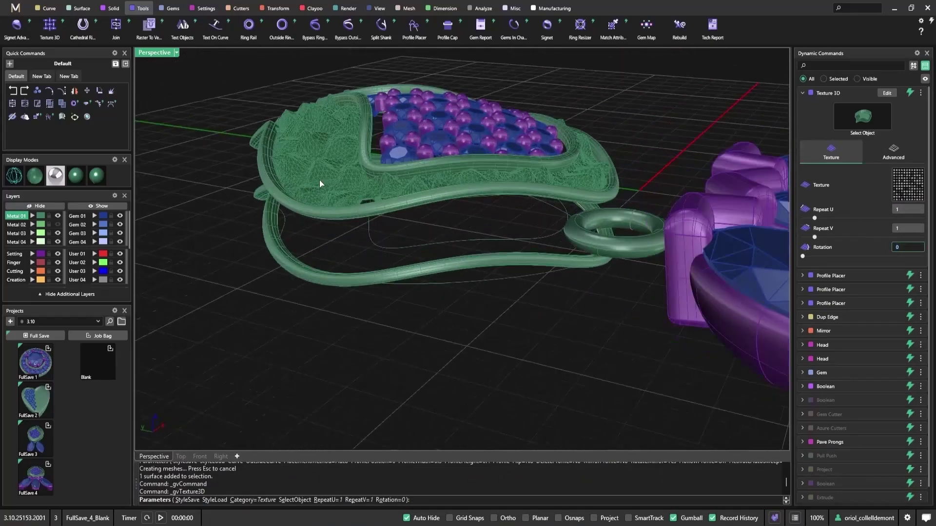
pyautogui.moveTo(320, 182); pyautogui.dragTo(477, 149, button='right')
pyautogui.click(883, 155)
pyautogui.click(899, 193)
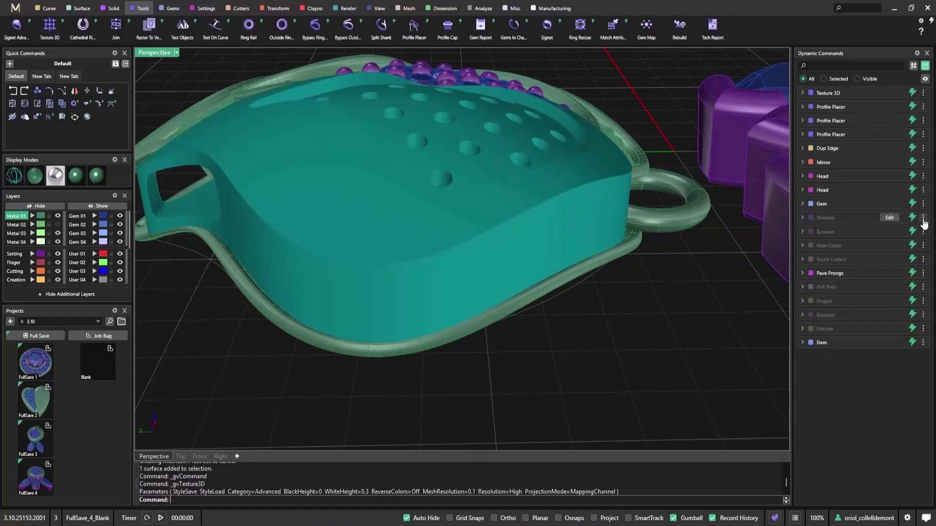
# Step: Show the body of the most recent hidden Boolean beneath the textured surface again
pyautogui.click(923, 218)
pyautogui.click(658, 334)
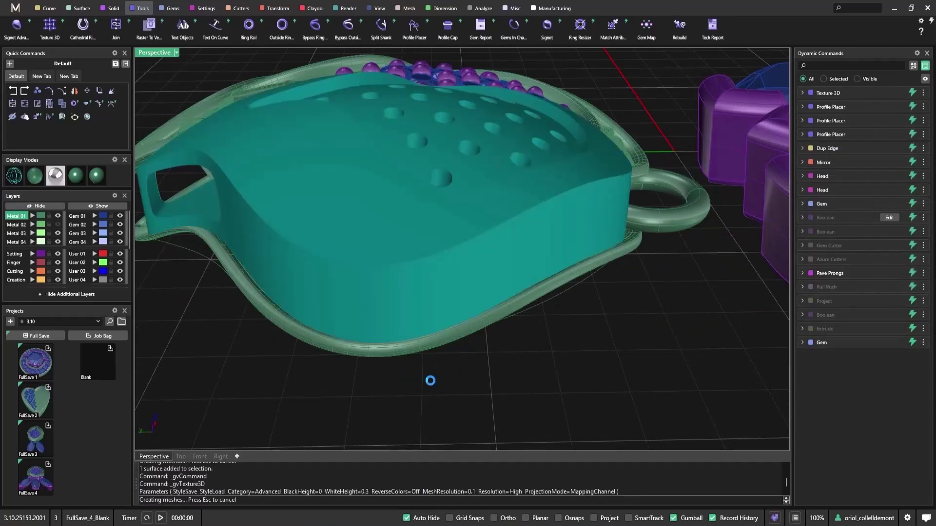
pyautogui.moveTo(428, 374); pyautogui.dragTo(397, 401, button='right')
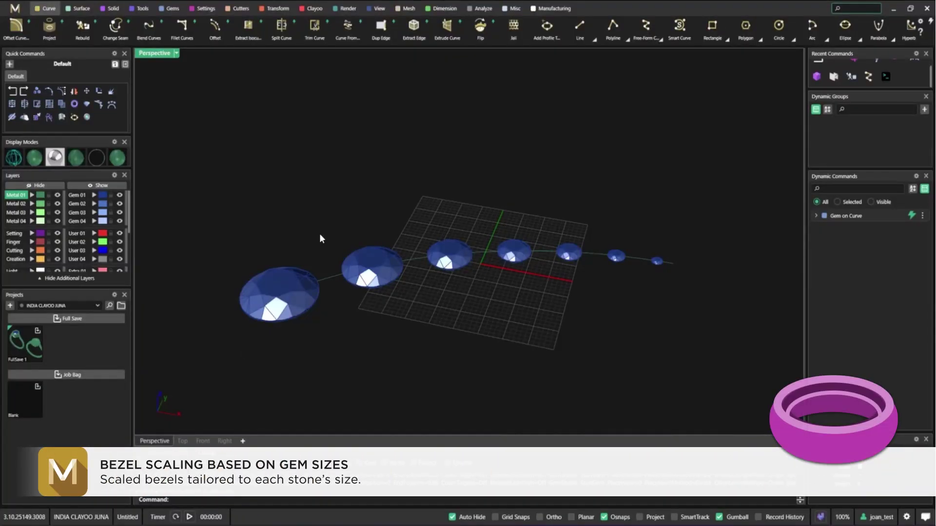
# Step: Build a Bezel around the largest gem on the curve, keeping the size-based dimensions
pyautogui.click(287, 275)
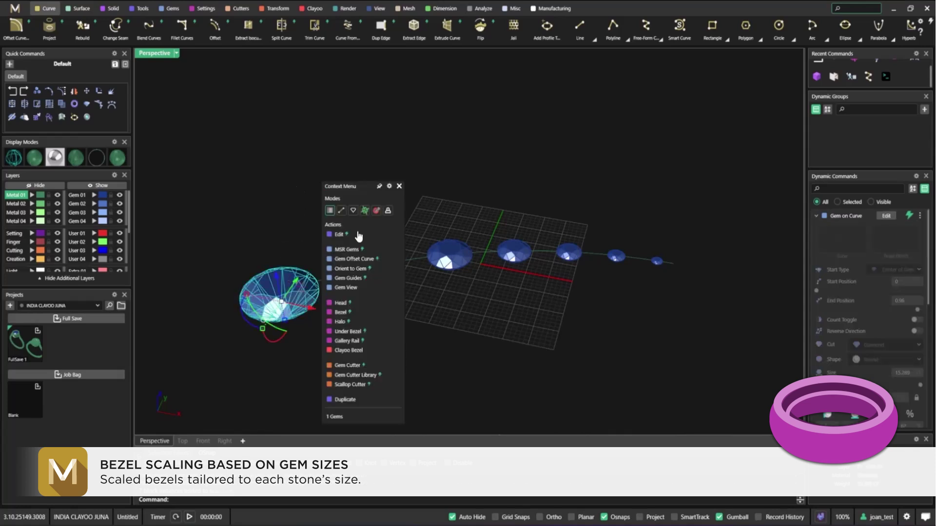
pyautogui.click(361, 311)
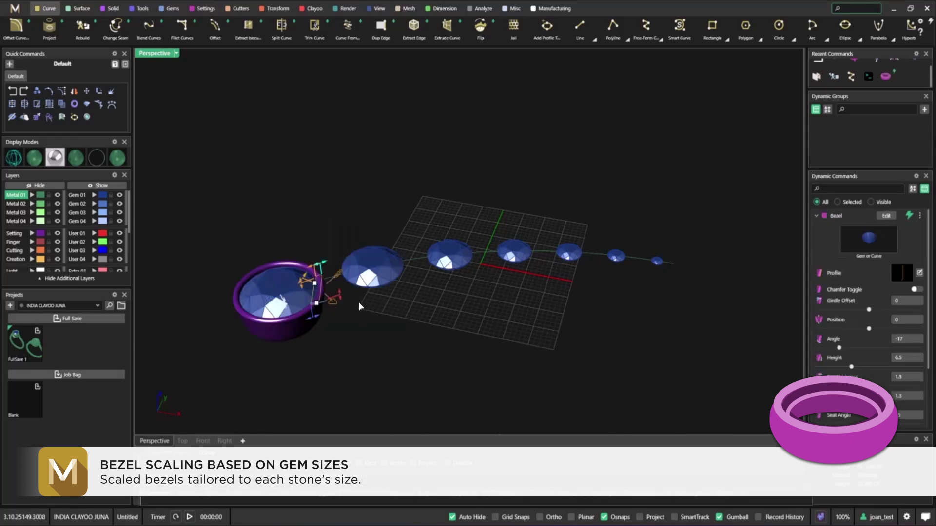
pyautogui.scroll(3, 321, 273)
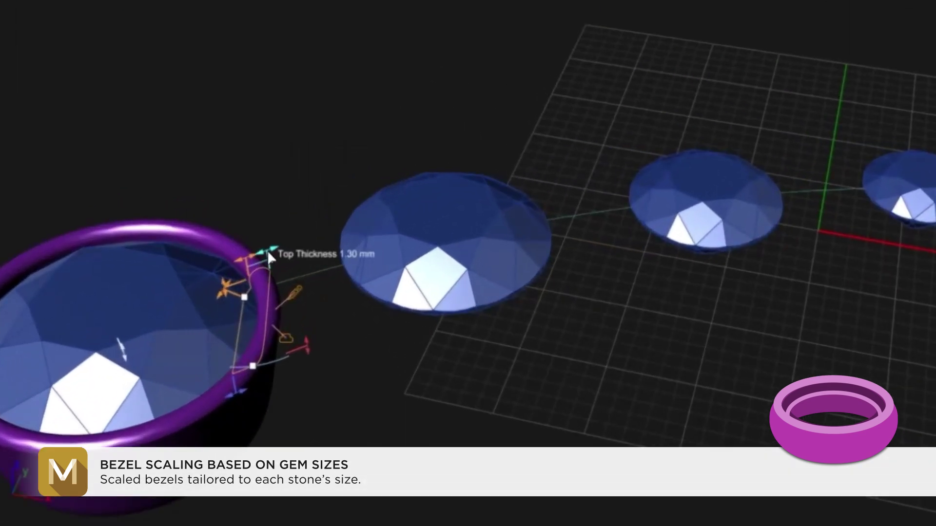
pyautogui.scroll(-4, 267, 250)
pyautogui.rightClick(267, 250)
# Step: Build a Bezel around the second-smallest gem on the curve with its size-based dimensions
pyautogui.keyDown('shift'); pyautogui.moveTo(695, 236); pyautogui.dragTo(498, 263, button='right'); pyautogui.keyUp('shift')
pyautogui.scroll(4, 807, 267)
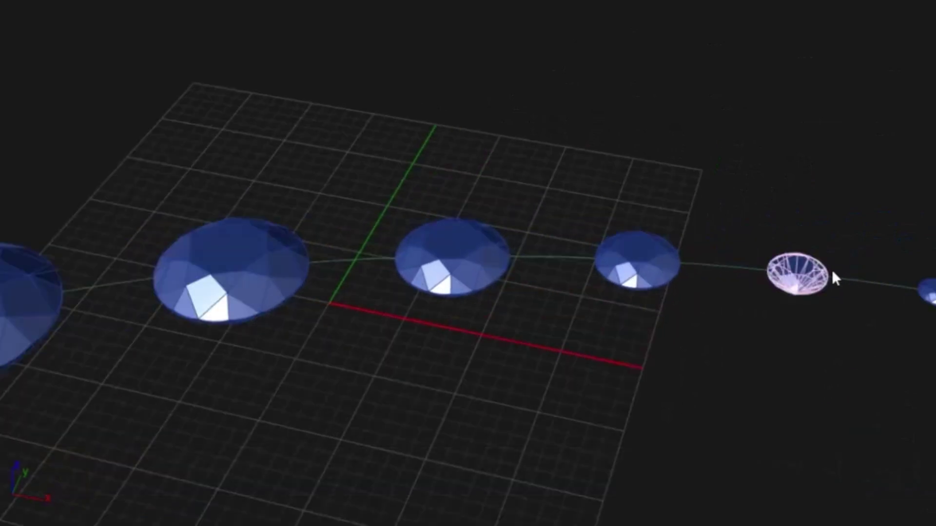
pyautogui.click(818, 272)
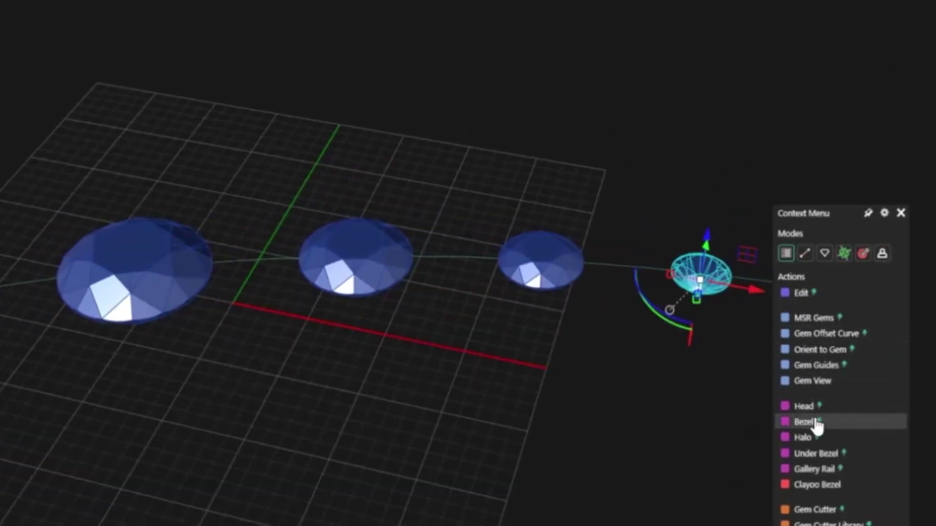
pyautogui.click(817, 422)
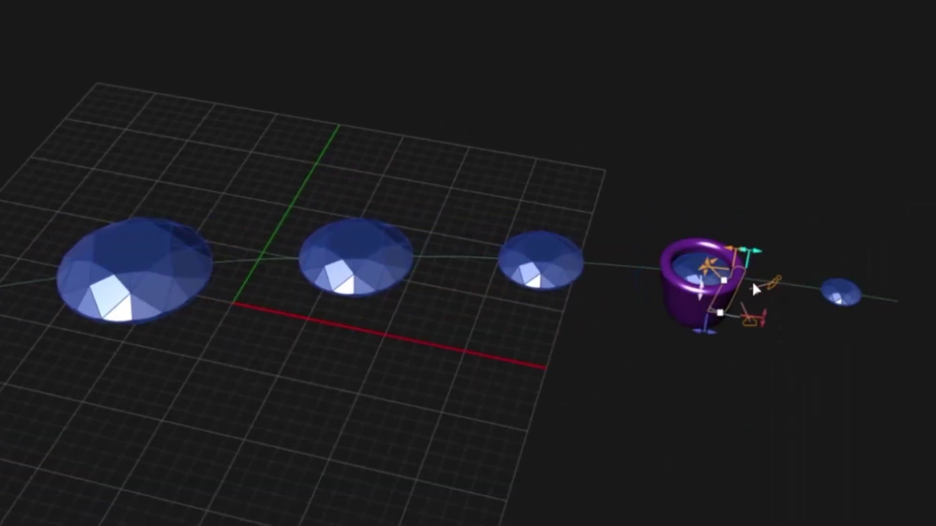
pyautogui.scroll(2, 753, 282)
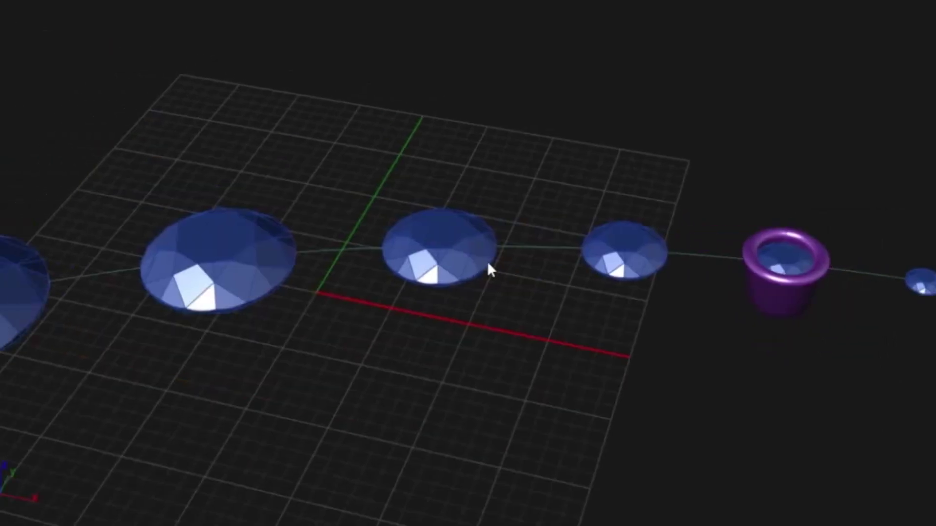
# Step: Build a Bezel around the middle gem on the curve with its size-based dimensions and complete it
pyautogui.click(489, 263)
pyautogui.click(507, 231)
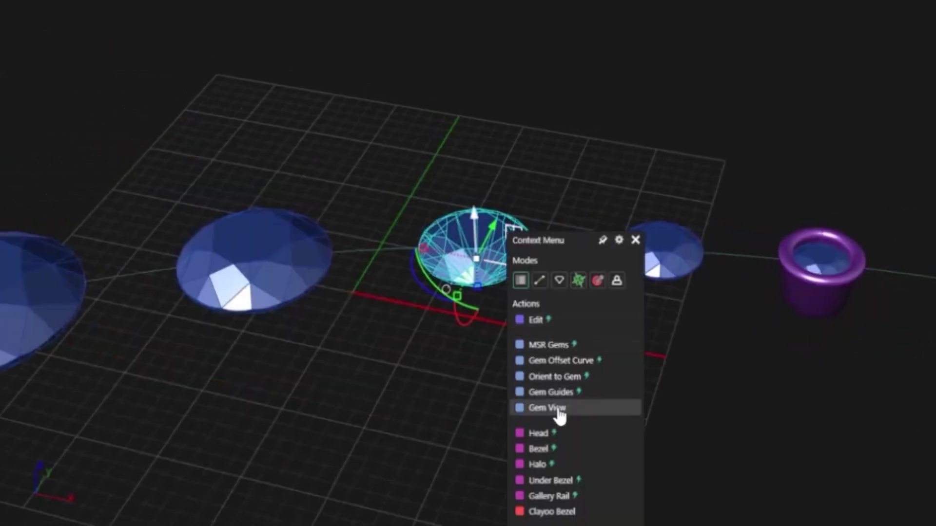
pyautogui.click(556, 451)
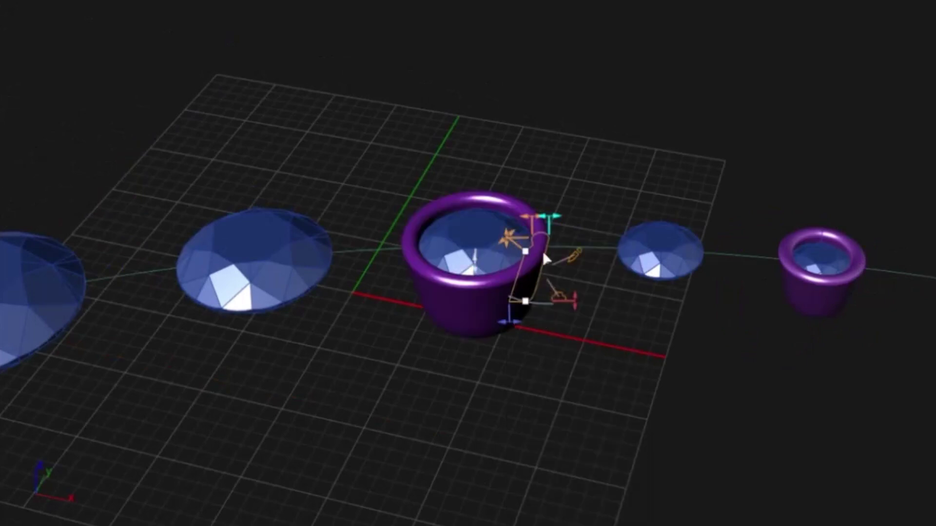
pyautogui.scroll(-6, 547, 221)
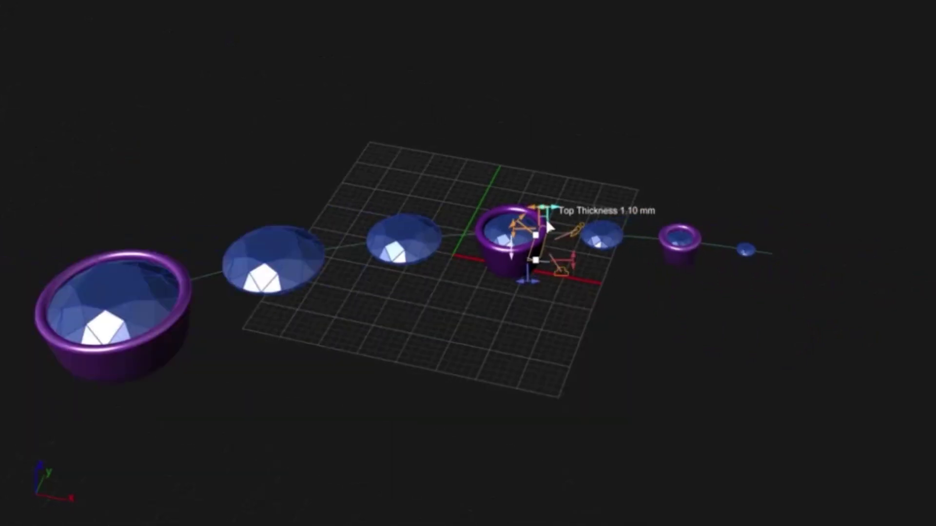
pyautogui.keyDown('shift'); pyautogui.moveTo(493, 258); pyautogui.dragTo(566, 232, button='right'); pyautogui.keyUp('shift')
pyautogui.moveTo(553, 283); pyautogui.dragTo(526, 276, button='right')
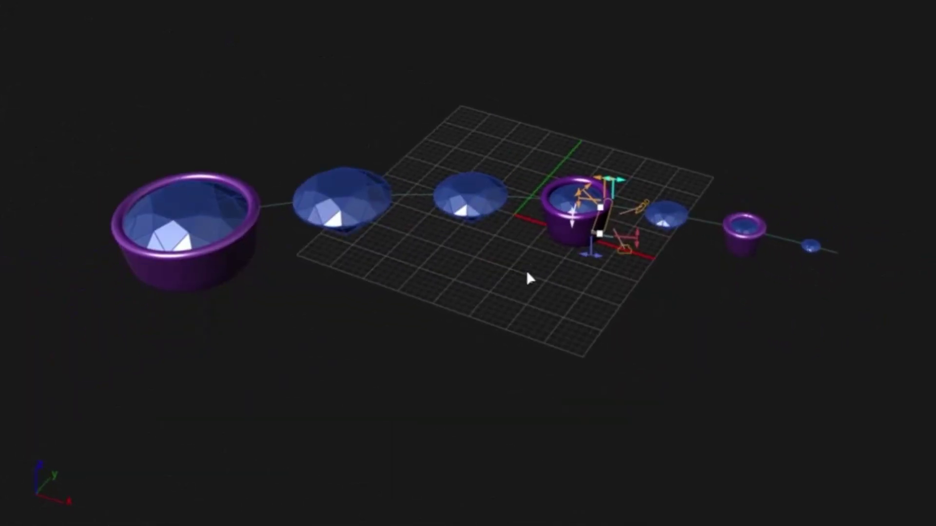
pyautogui.click(526, 270)
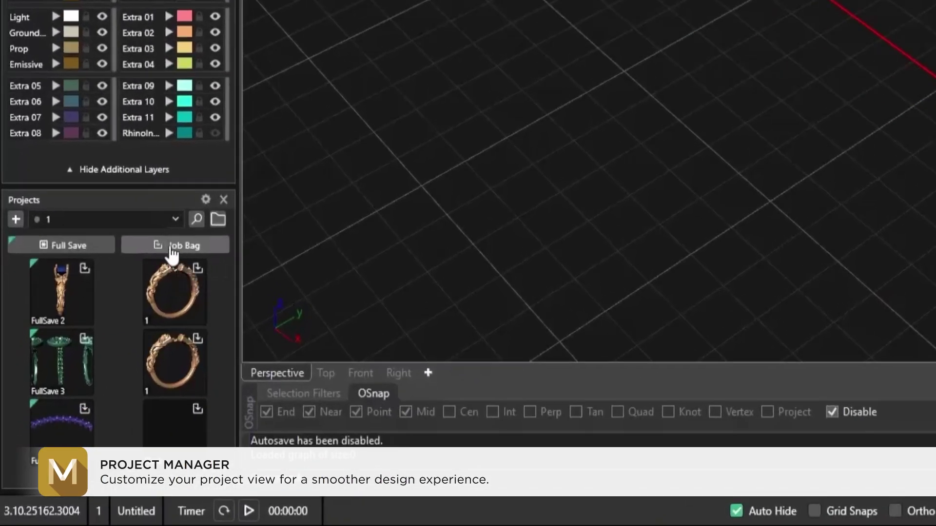
# Step: Examine the project list with its dates, the full project library and the project search
pyautogui.click(163, 222)
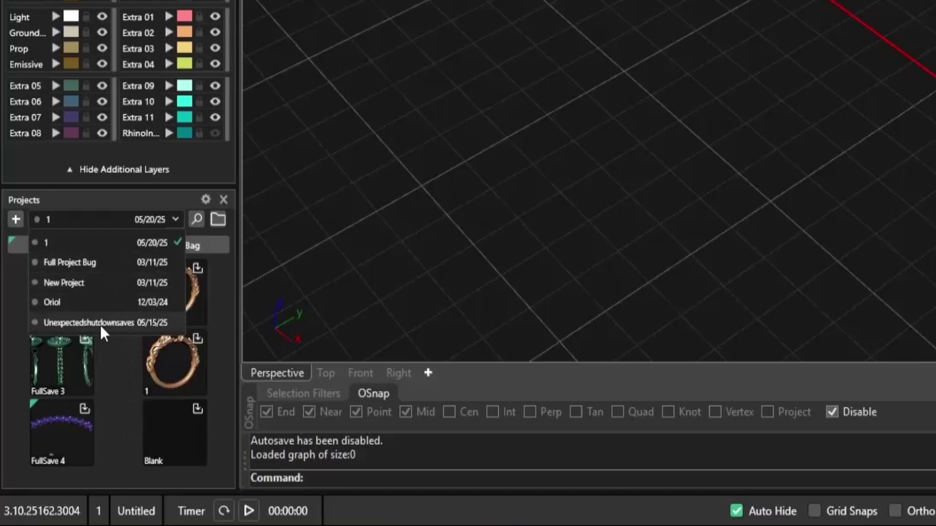
pyautogui.click(218, 219)
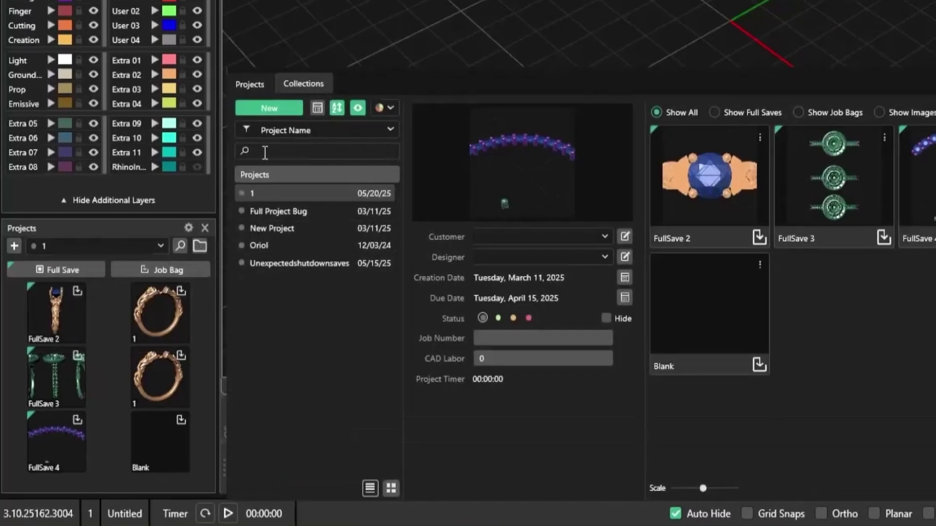
pyautogui.click(375, 32)
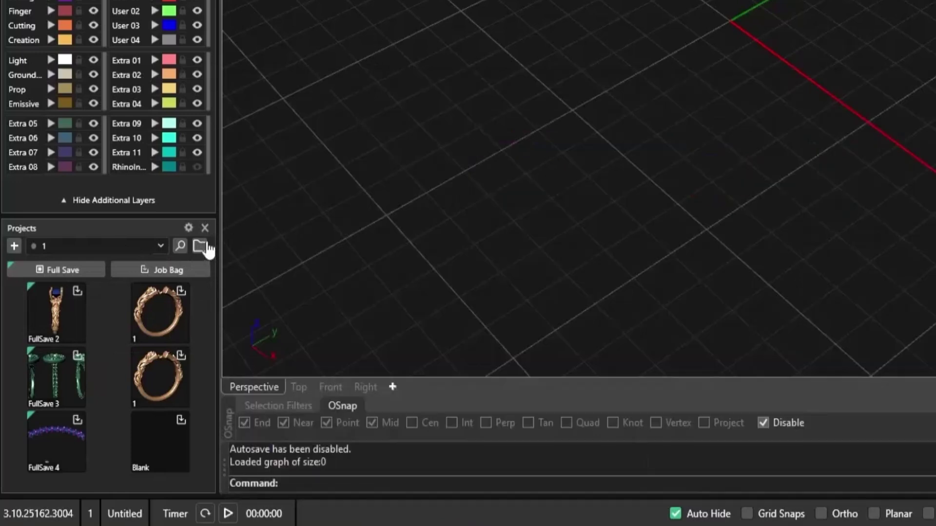
pyautogui.click(180, 247)
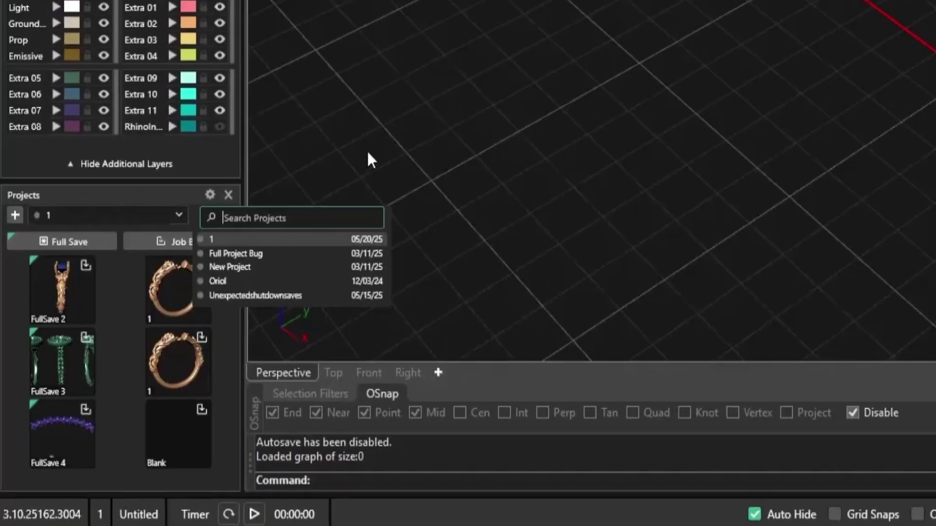
pyautogui.click(439, 63)
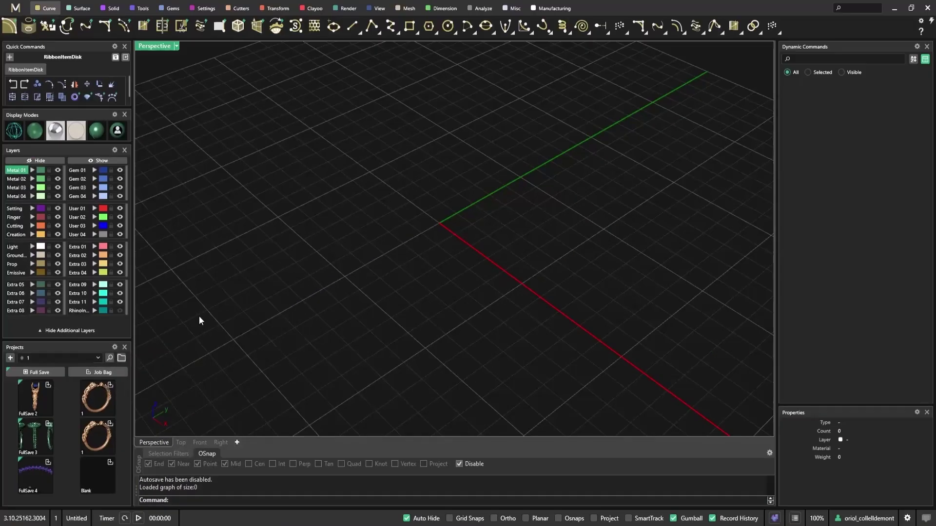
# Step: Enable Use Horizontal Layout in the Projects preferences
pyautogui.click(114, 347)
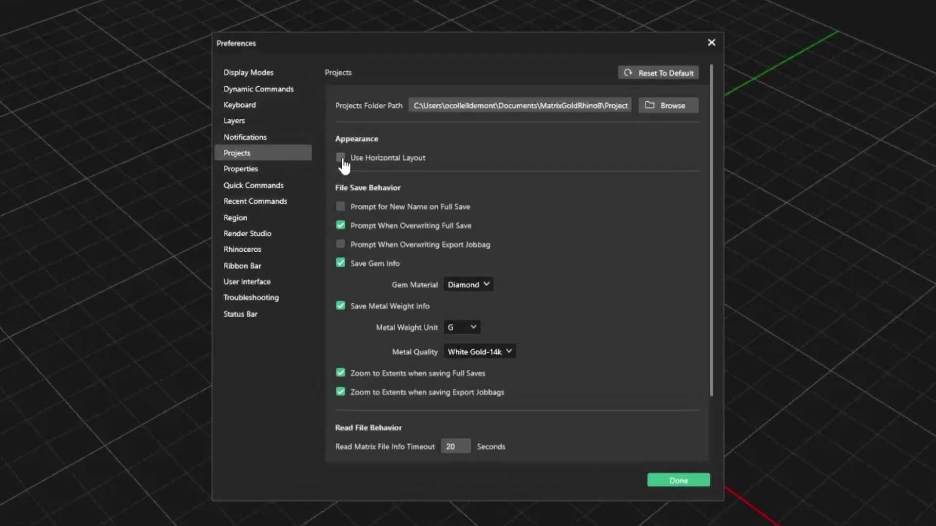
pyautogui.click(343, 165)
pyautogui.click(692, 478)
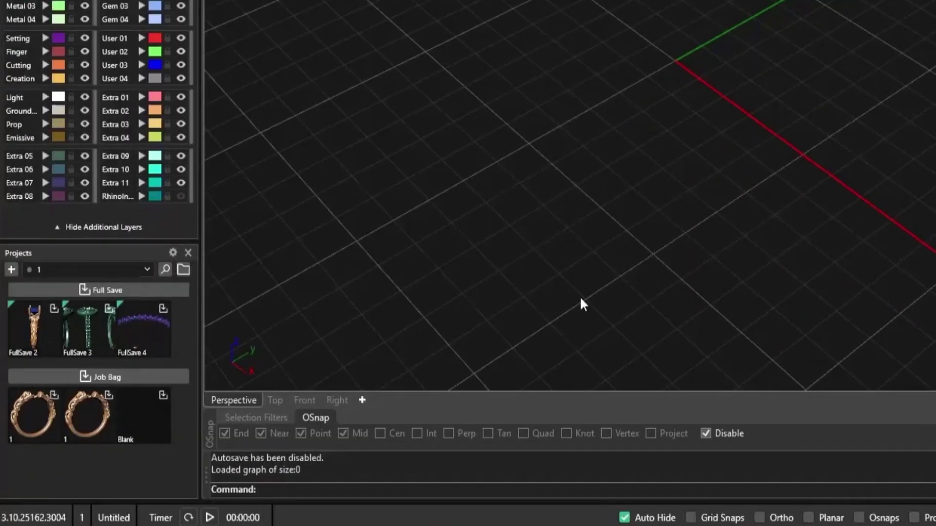
# Step: Disable Use Horizontal Layout in the Projects preferences to restore the vertical project view
pyautogui.click(173, 252)
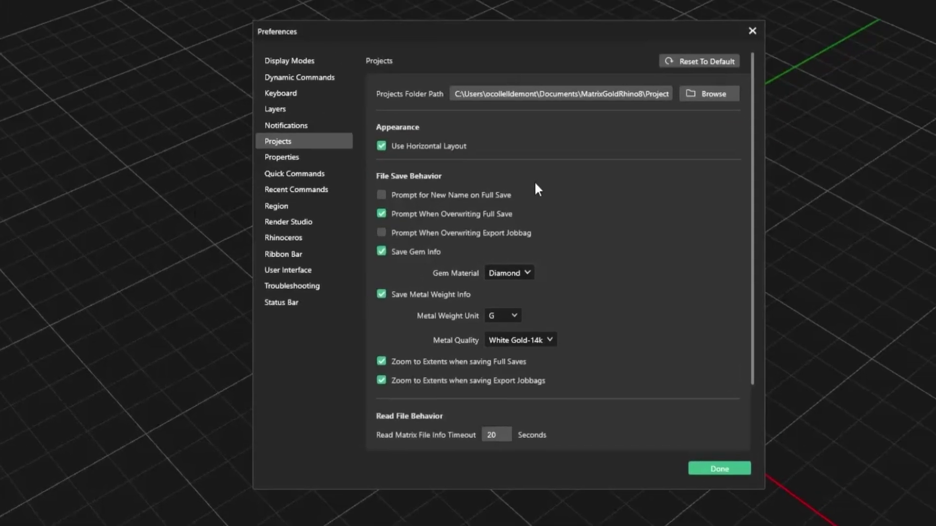
pyautogui.click(381, 146)
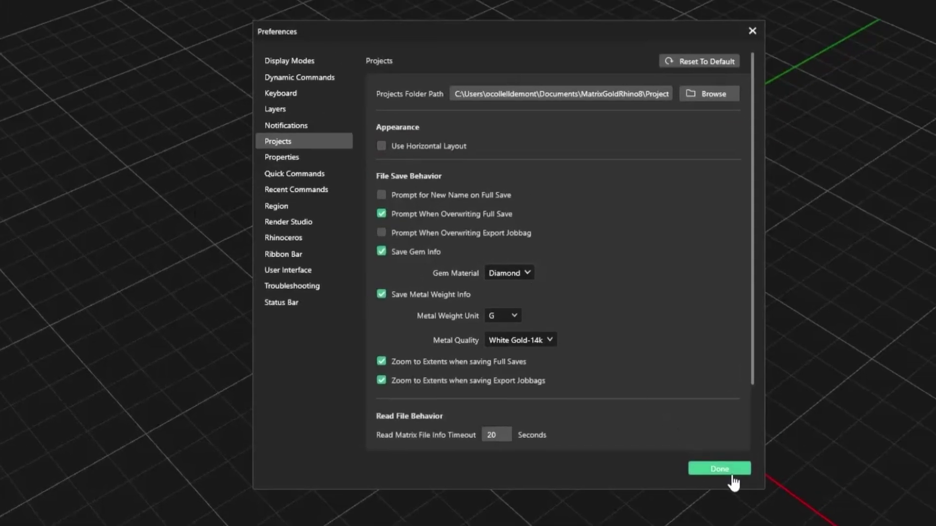
pyautogui.click(726, 469)
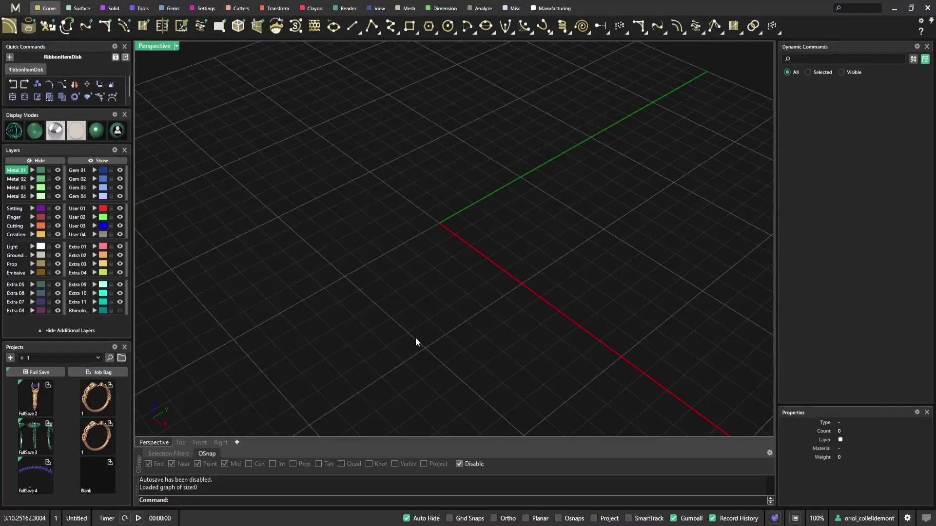